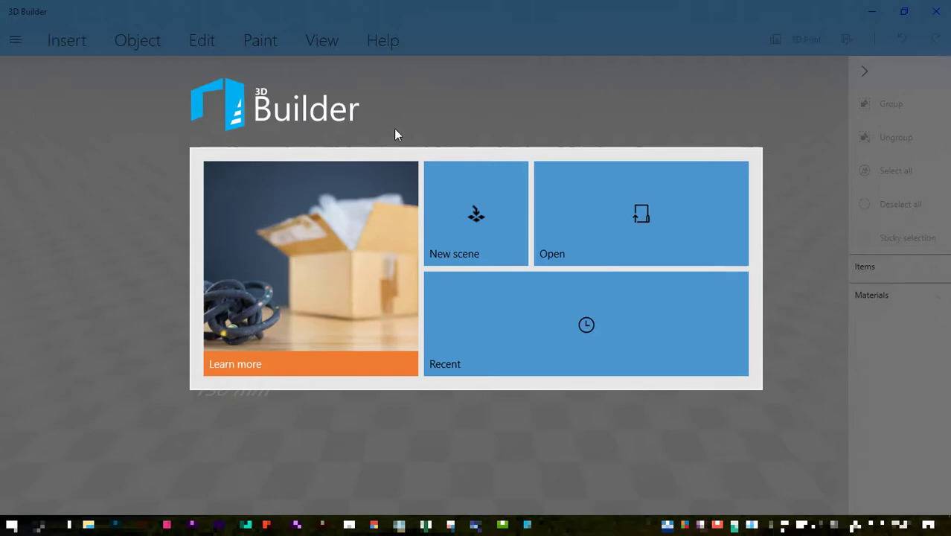
Start a new empty scene from the 3D Builder start screen
{"action": "left_click", "coordinate": [482, 216]}
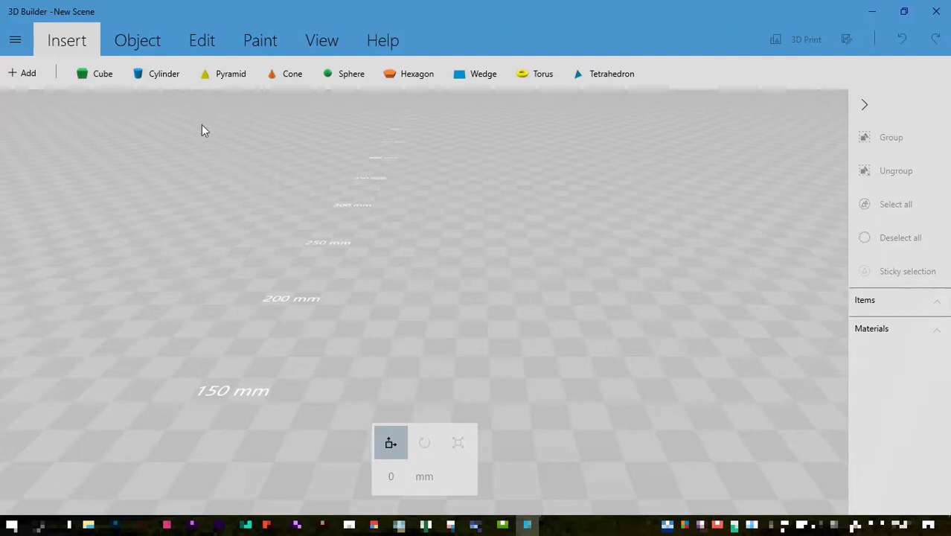
Insert a green 40 mm cube and frame it in the view
{"action": "left_click", "coordinate": [103, 74]}
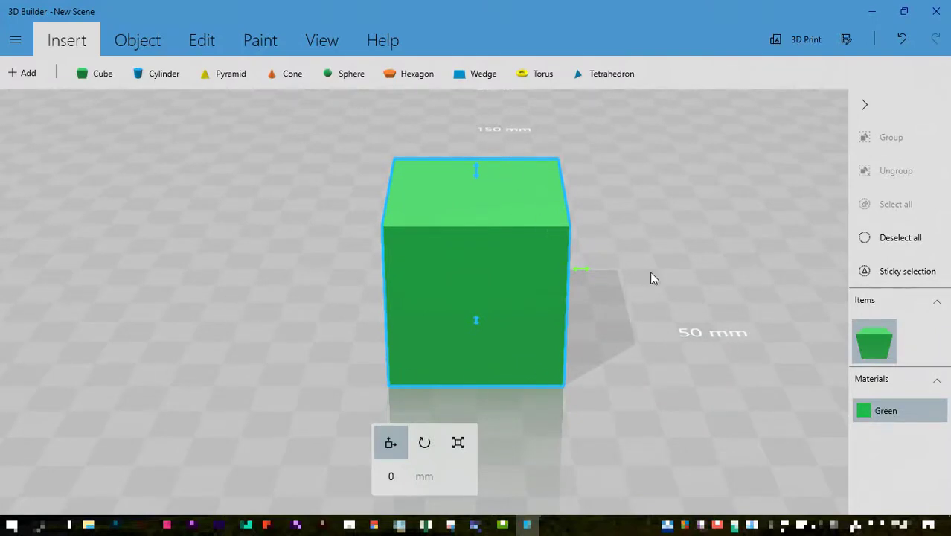
{"action": "mouse_move", "coordinate": [651, 277]}
{"action": "left_mouse_down"}
{"action": "mouse_move", "coordinate": [531, 290]}
{"action": "mouse_move", "coordinate": [368, 286]}
{"action": "mouse_move", "coordinate": [297, 278]}
{"action": "mouse_move", "coordinate": [293, 265]}
{"action": "mouse_move", "coordinate": [307, 192]}
{"action": "mouse_move", "coordinate": [312, 225]}
{"action": "mouse_move", "coordinate": [433, 266]}
{"action": "mouse_move", "coordinate": [576, 285]}
{"action": "mouse_move", "coordinate": [640, 270]}
{"action": "left_mouse_up"}
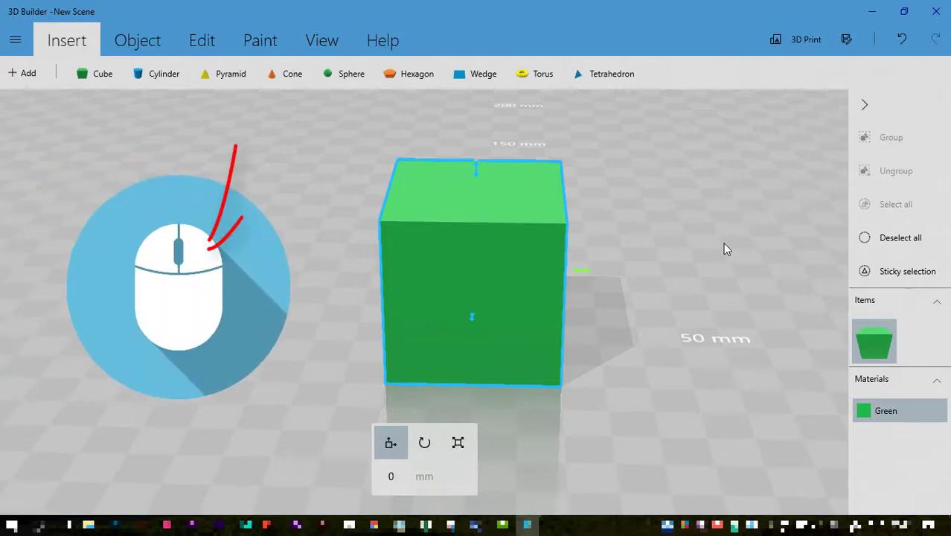
{"action": "left_click_drag", "start_coordinate": [717, 246], "coordinate": [802, 255]}
{"action": "right_click_drag", "start_coordinate": [802, 255], "coordinate": [692, 229]}
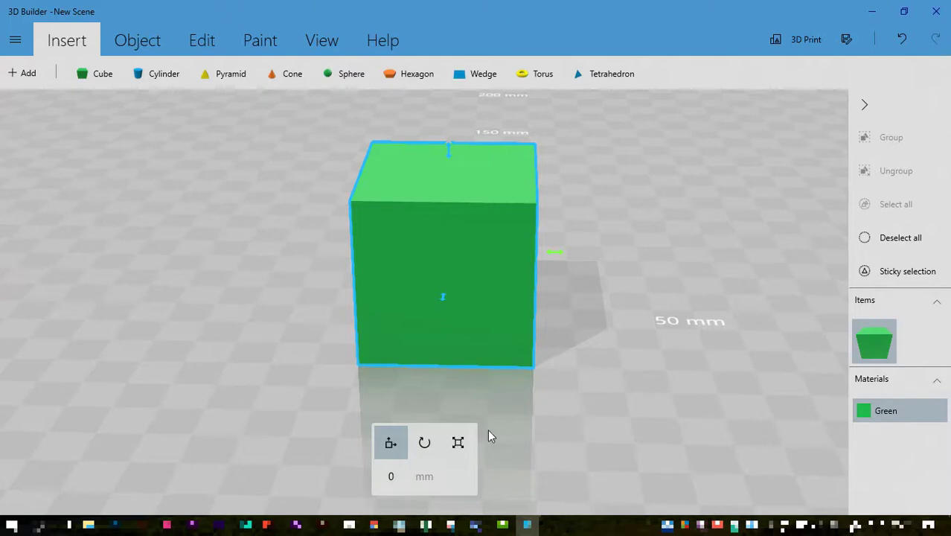
{"action": "left_click", "coordinate": [458, 443]}
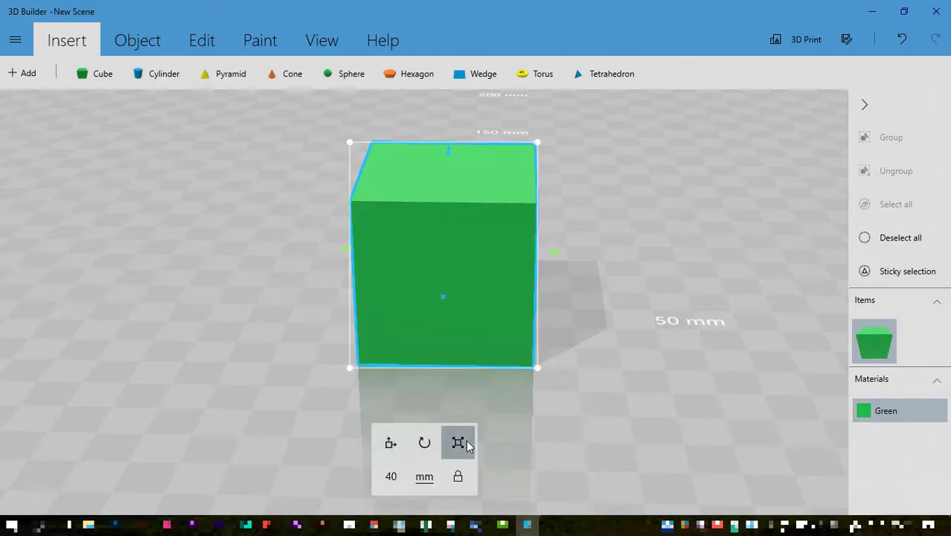
Resize the green cube from 40 mm to 20 mm
{"action": "left_click", "coordinate": [393, 477]}
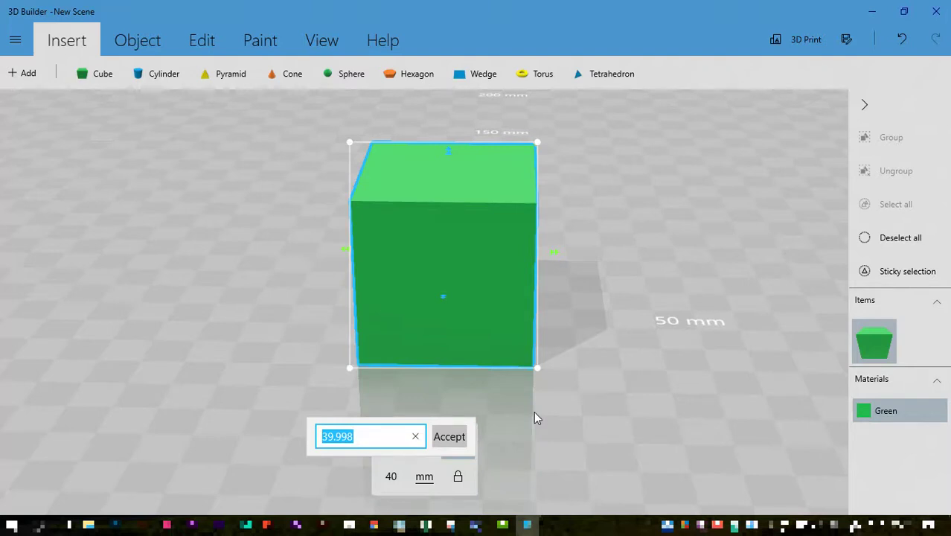
{"action": "type", "text": "20"}
{"action": "left_click", "coordinate": [449, 437]}
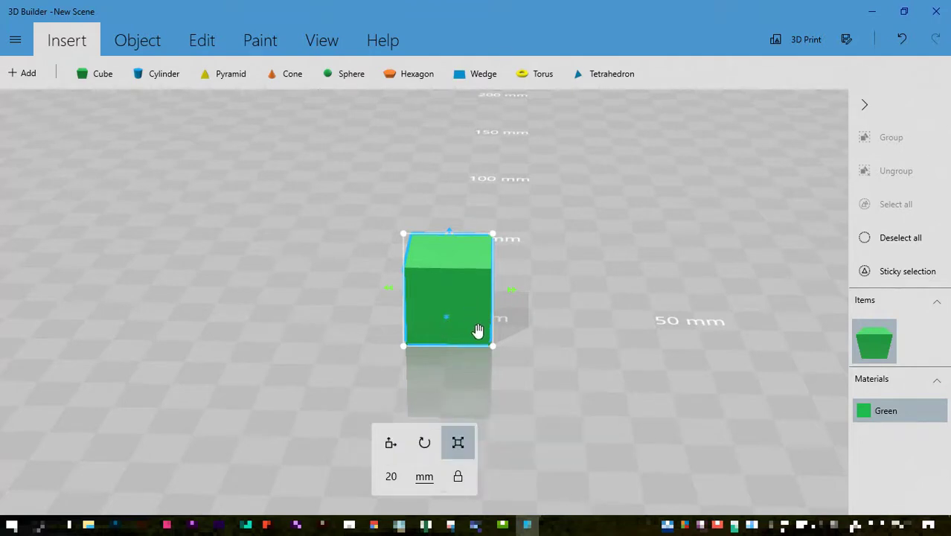
Insert a turquoise cylinder and scale its width to 2 mm
{"action": "left_click", "coordinate": [139, 74]}
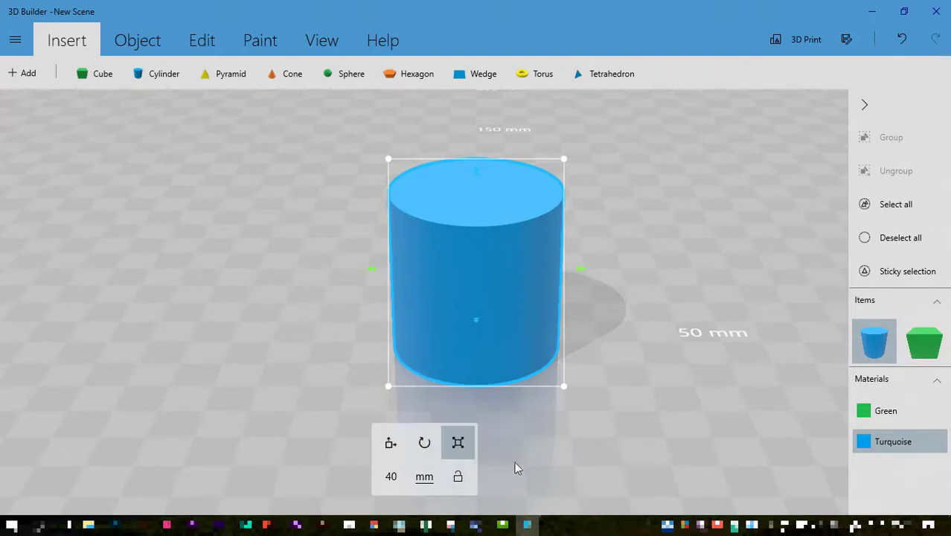
{"action": "left_click", "coordinate": [393, 479]}
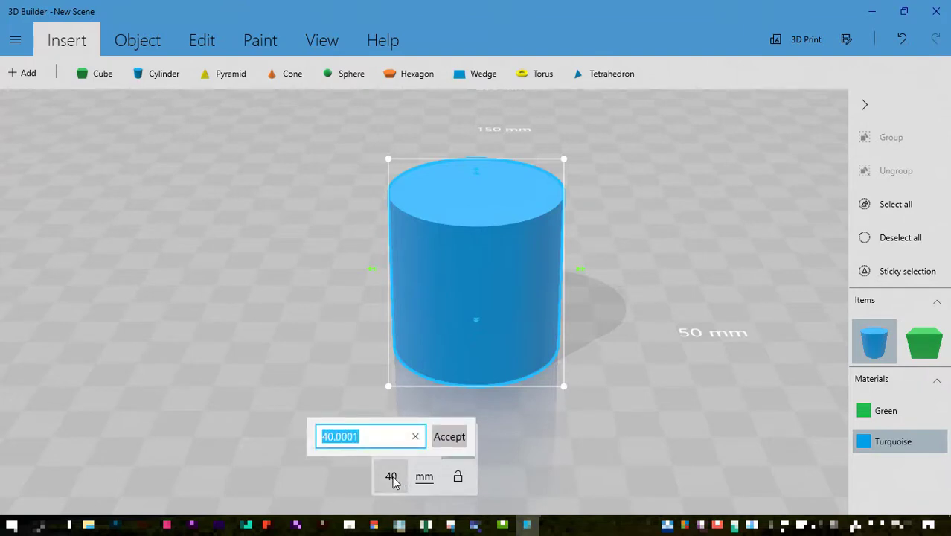
{"action": "type", "text": "2"}
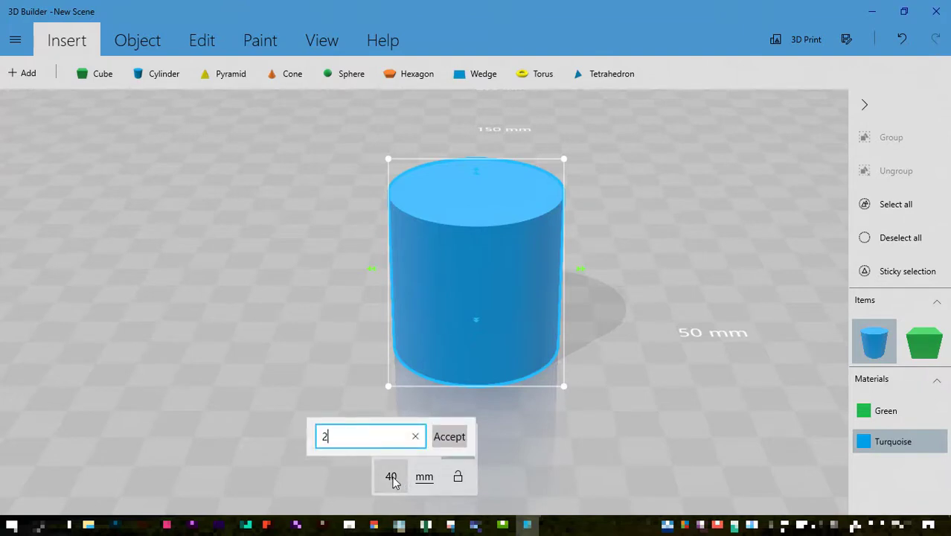
{"action": "left_click", "coordinate": [441, 439]}
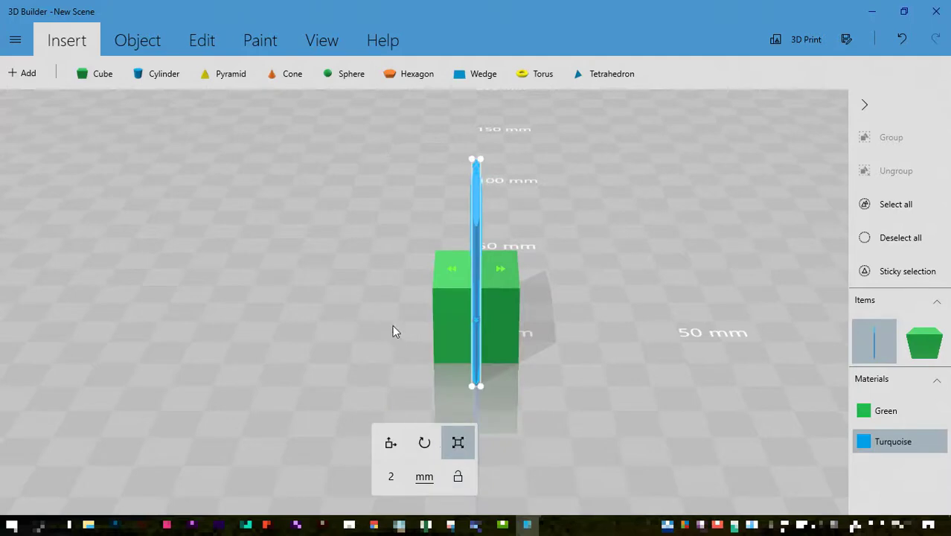
{"action": "left_click_drag", "start_coordinate": [386, 327], "coordinate": [608, 323]}
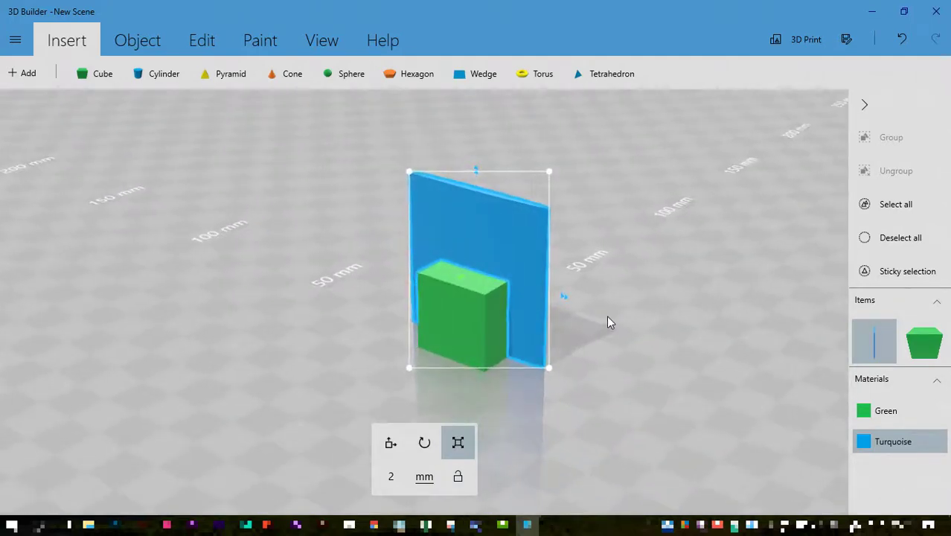
{"action": "type", "text": "40"}
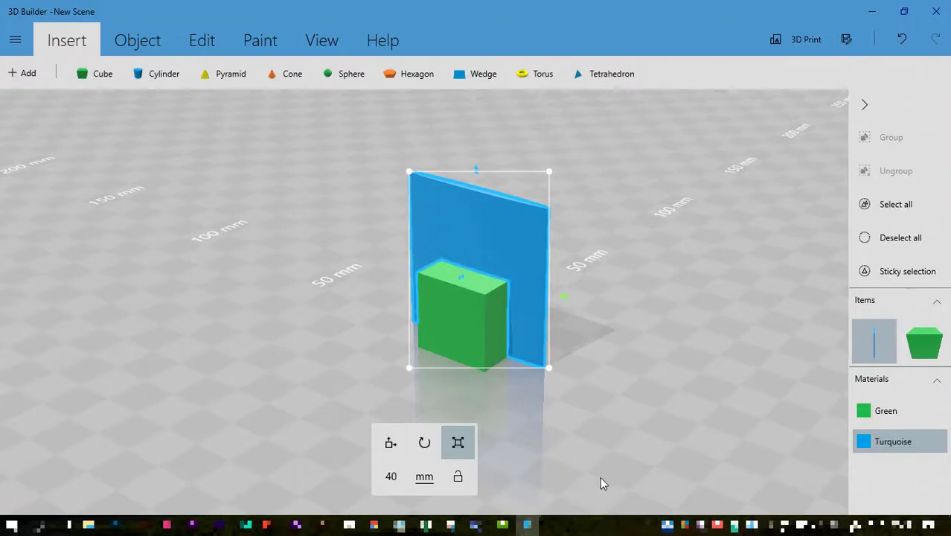
Set the rod thickness to 2 mm and stretch it to 55.02 mm through the cube
{"action": "left_click", "coordinate": [391, 477]}
{"action": "type", "text": "2"}
{"action": "key", "text": "Return"}
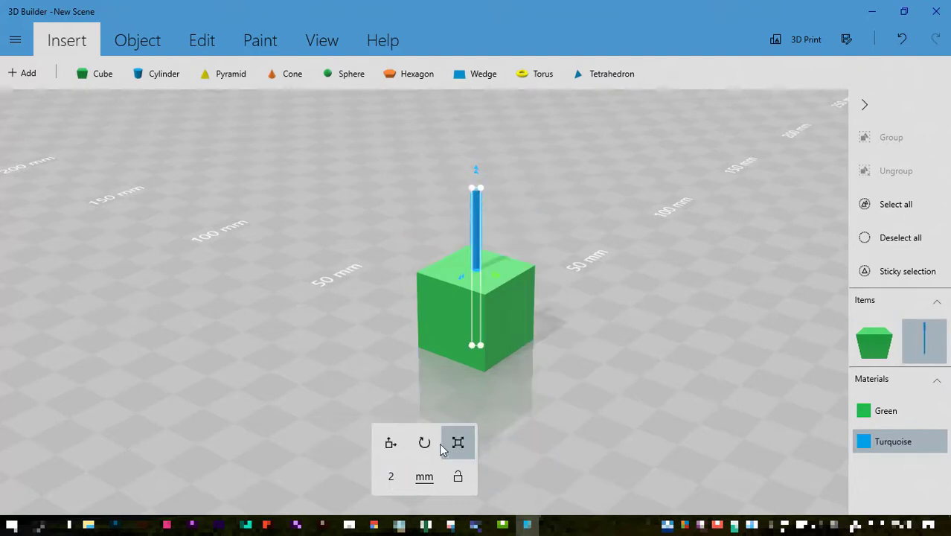
{"action": "left_click_drag", "start_coordinate": [573, 408], "coordinate": [527, 357]}
{"action": "left_click_drag", "start_coordinate": [477, 382], "coordinate": [478, 421]}
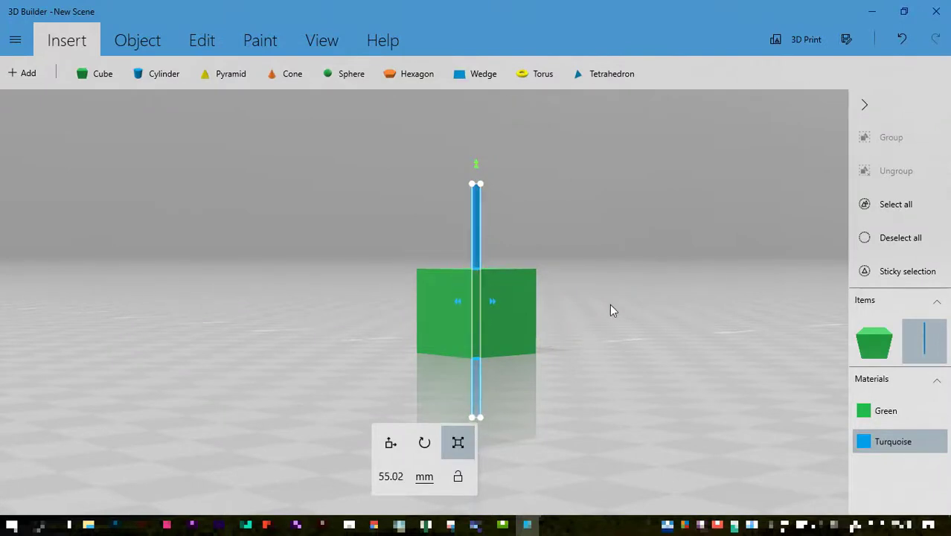
{"action": "left_click_drag", "start_coordinate": [610, 304], "coordinate": [495, 356]}
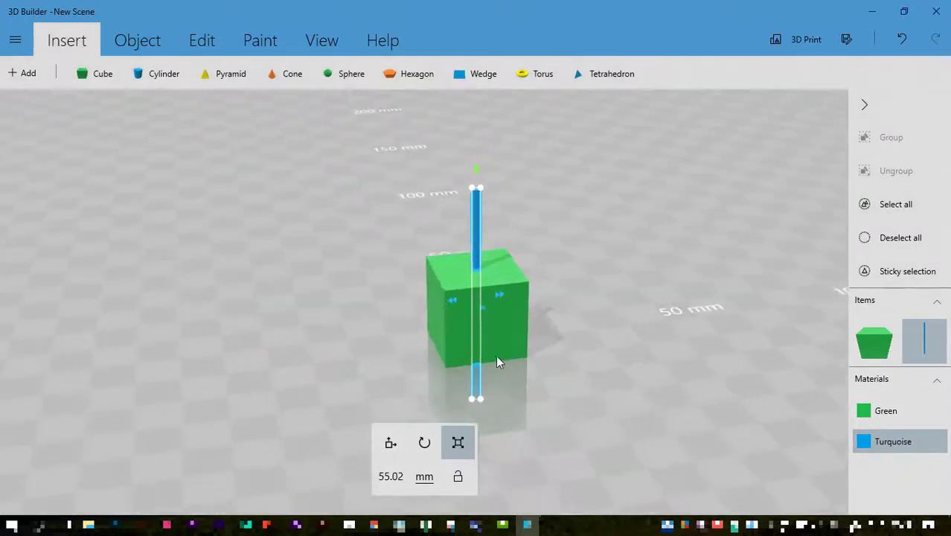
Use X-ray view to check the rod pierces the cube fully, then turn it off
{"action": "left_click", "coordinate": [331, 42]}
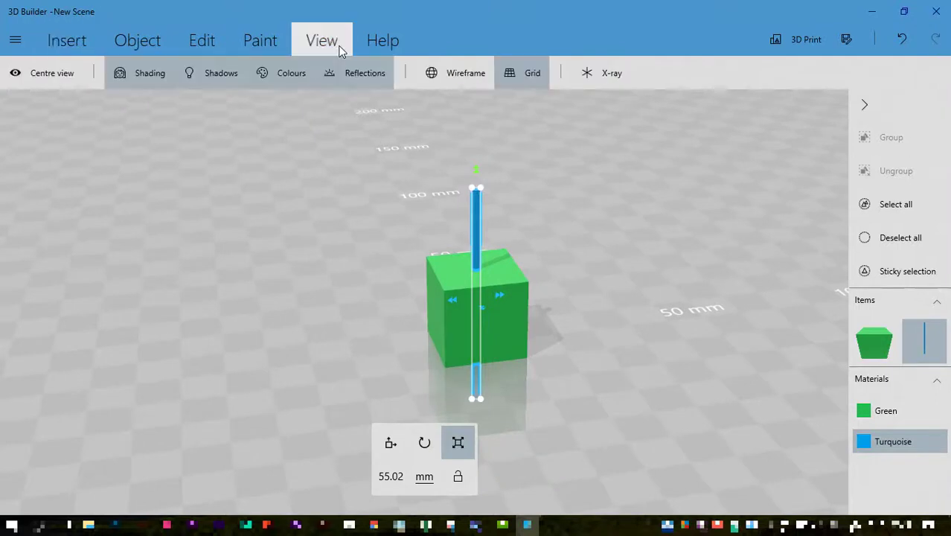
{"action": "left_click", "coordinate": [589, 76]}
{"action": "scroll", "coordinate": [573, 345], "scroll_direction": "up", "scroll_amount": 3}
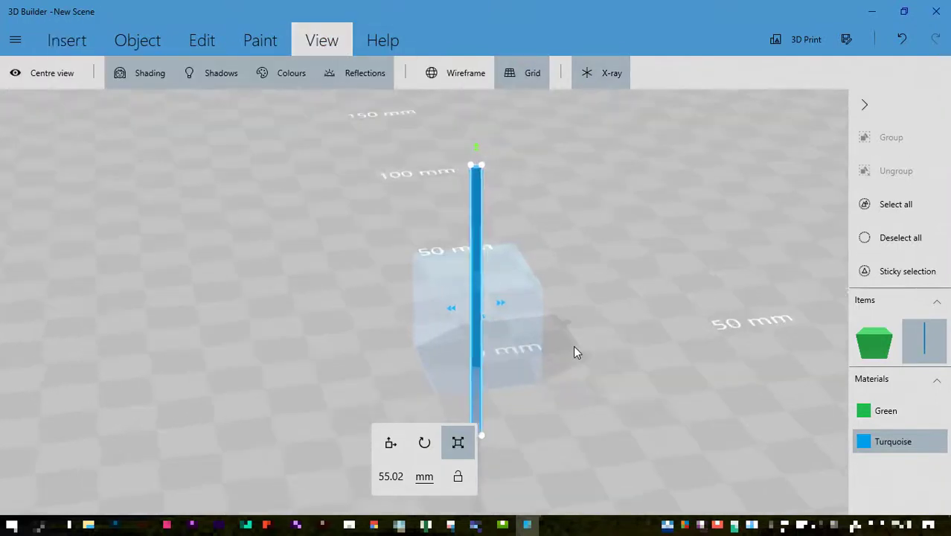
{"action": "middle_click_drag", "start_coordinate": [633, 375], "coordinate": [575, 299]}
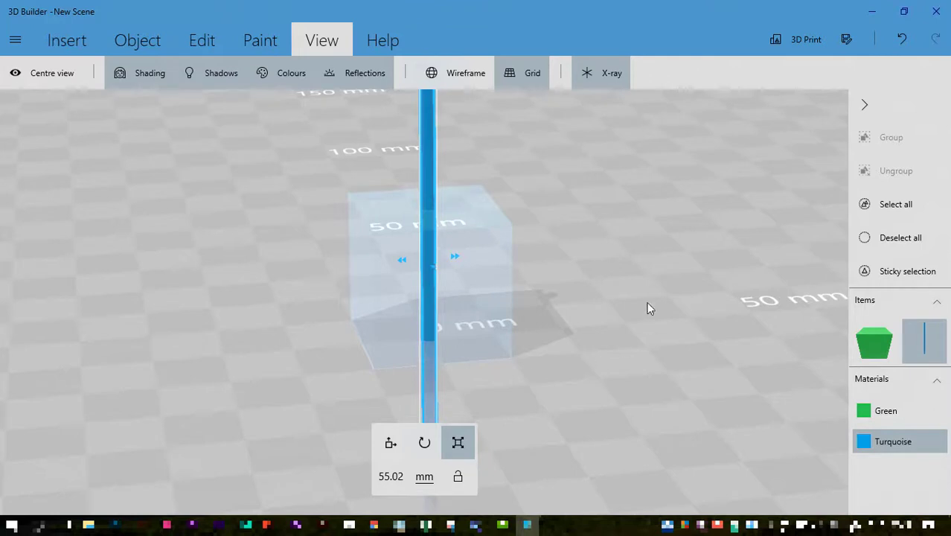
{"action": "left_click", "coordinate": [607, 77]}
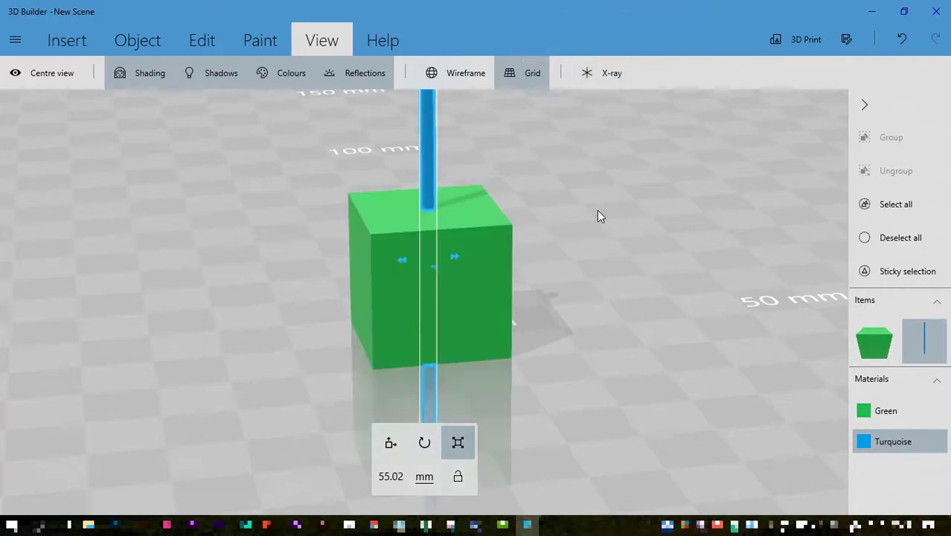
{"action": "scroll", "coordinate": [597, 209], "scroll_direction": "down", "scroll_amount": 2}
{"action": "left_click_drag", "start_coordinate": [594, 210], "coordinate": [591, 234]}
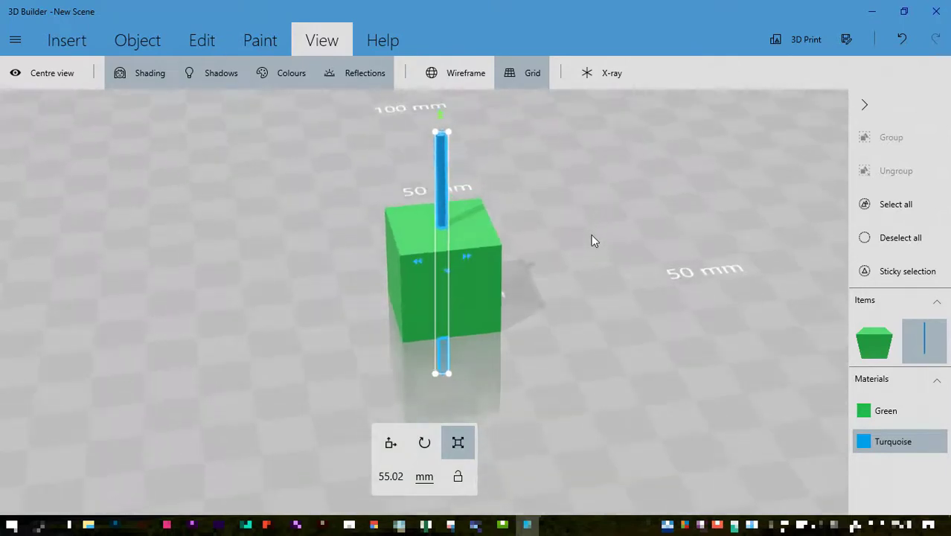
Subtract the turquoise rod from the 20 mm cube, leaving a vertical hole
{"action": "left_click", "coordinate": [195, 43]}
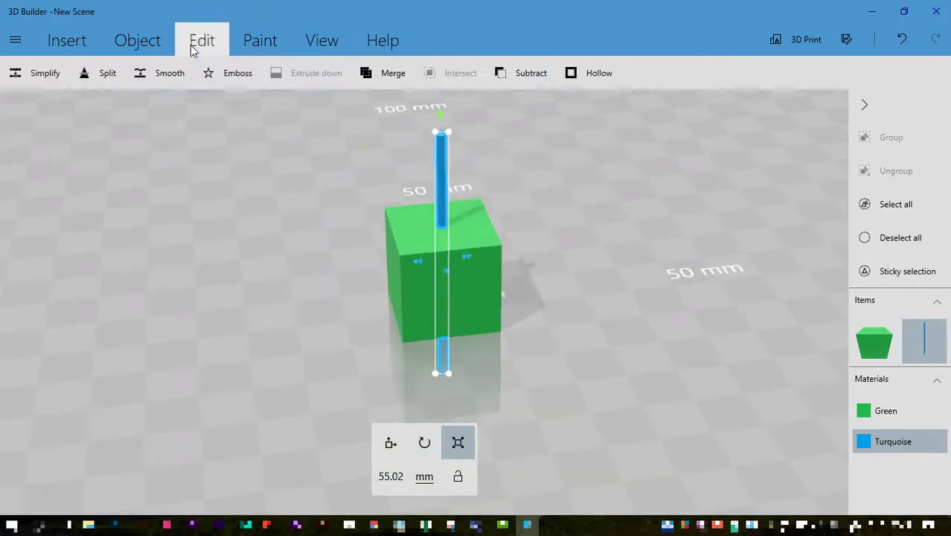
{"action": "left_click", "coordinate": [526, 74]}
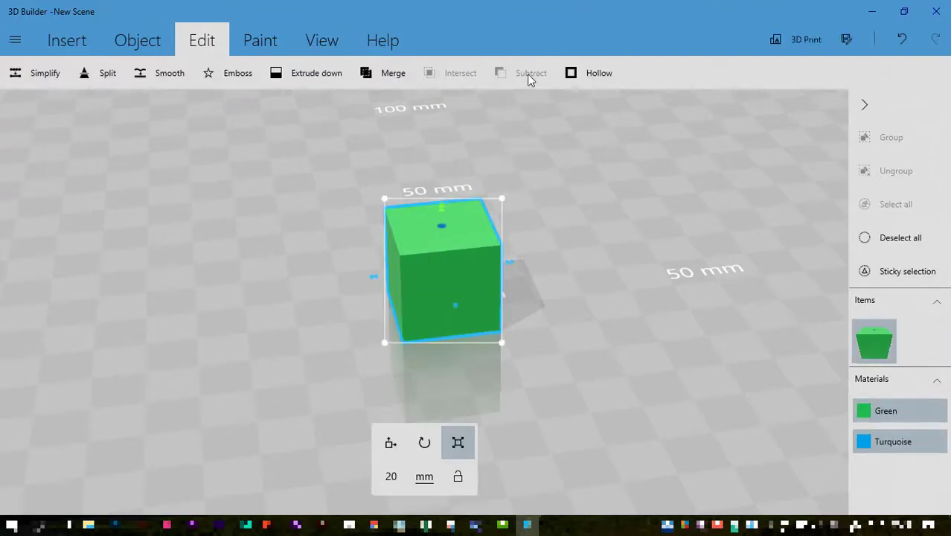
{"action": "right_click_drag", "start_coordinate": [539, 230], "coordinate": [556, 295]}
{"action": "scroll", "coordinate": [554, 296], "scroll_direction": "up", "scroll_amount": 5}
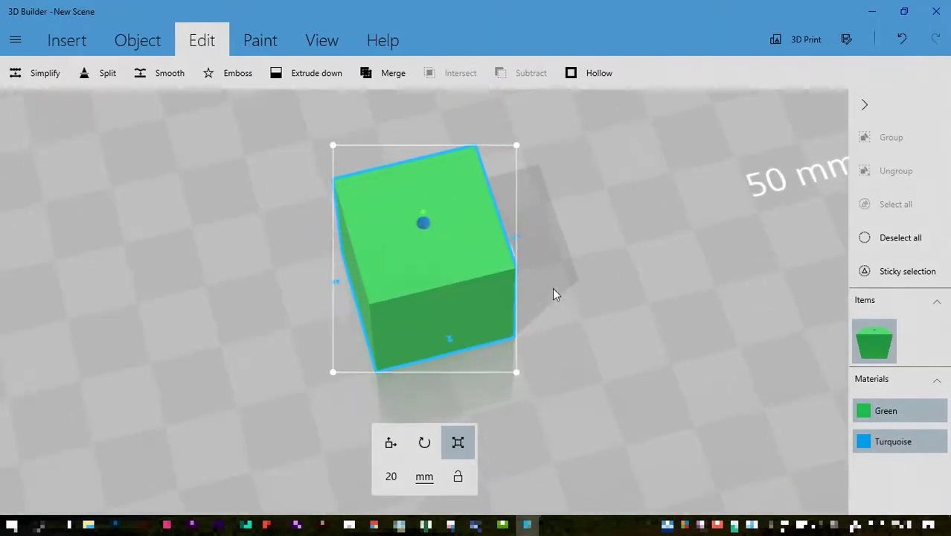
{"action": "right_click_drag", "start_coordinate": [565, 276], "coordinate": [569, 214]}
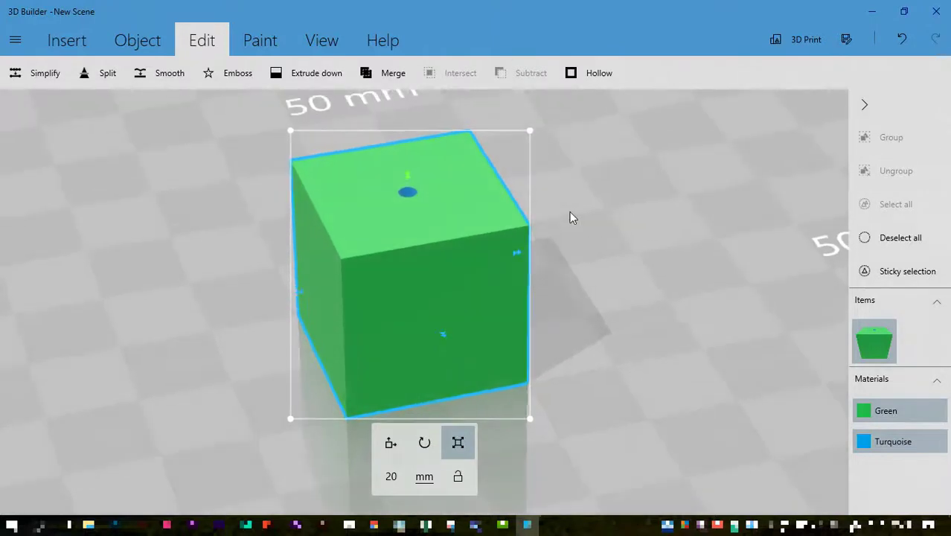
{"action": "middle_click_drag", "start_coordinate": [571, 214], "coordinate": [605, 206]}
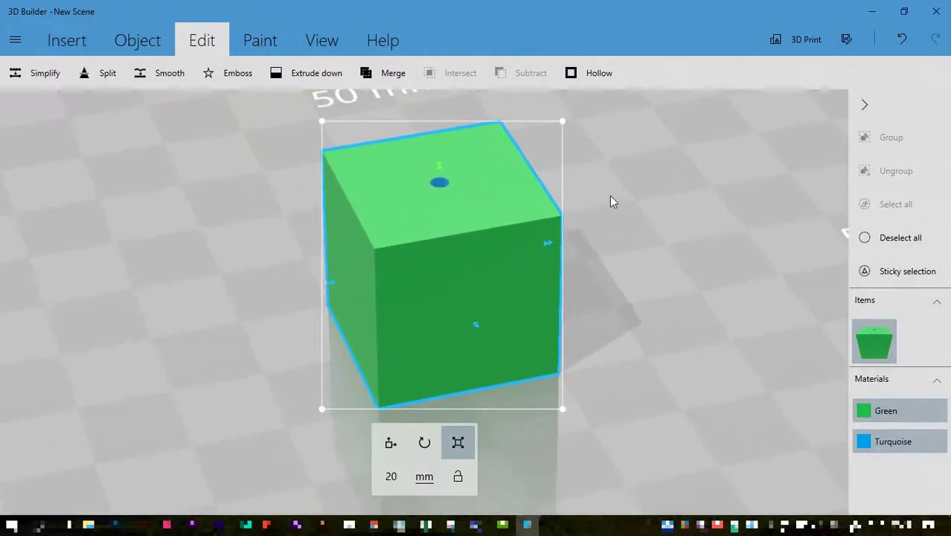
Check the hole in X-ray view, then restore solid rendering and reselect the cube
{"action": "left_click", "coordinate": [336, 43]}
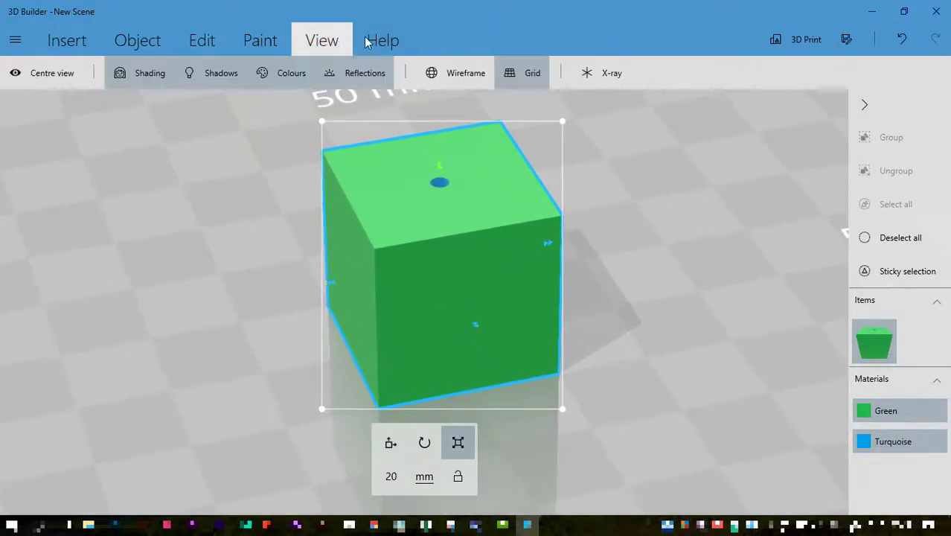
{"action": "left_click", "coordinate": [601, 72]}
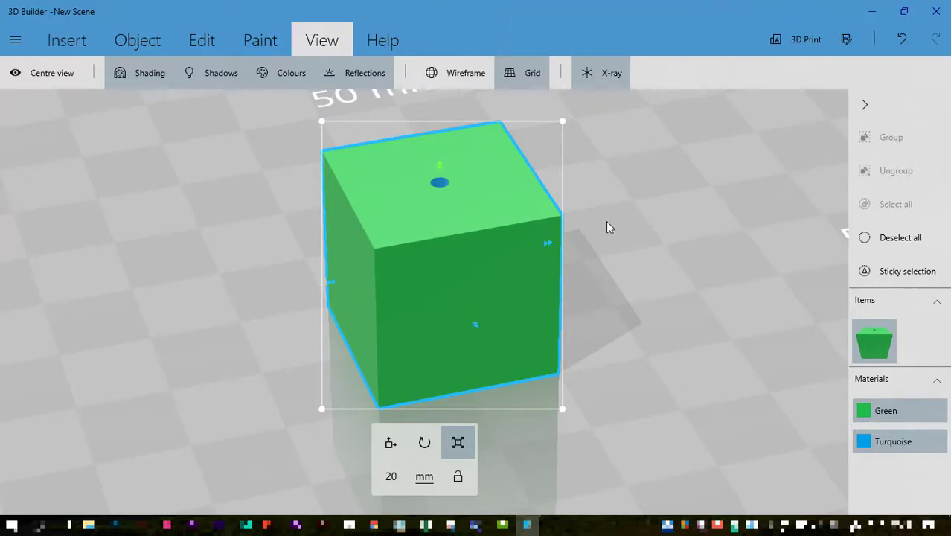
{"action": "left_click", "coordinate": [901, 238]}
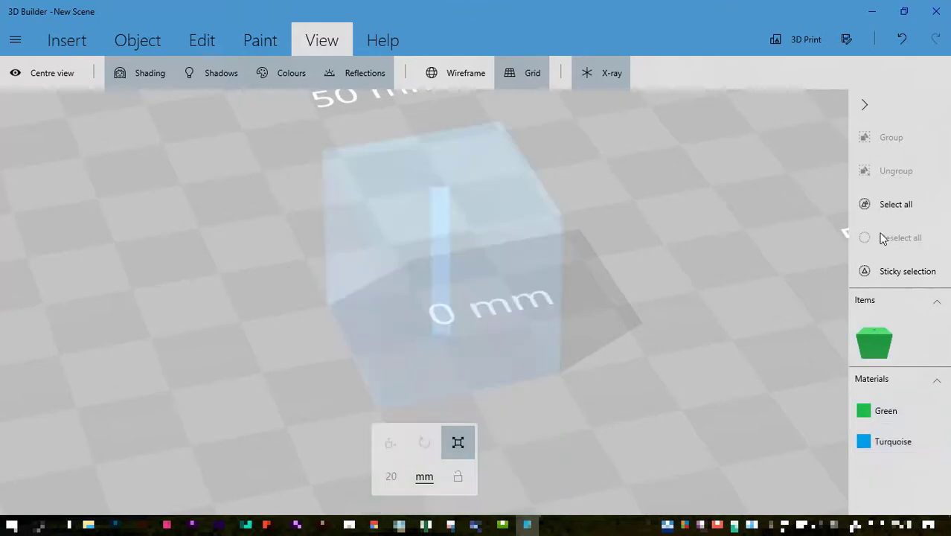
{"action": "scroll", "coordinate": [493, 246], "scroll_direction": "up", "scroll_amount": 3}
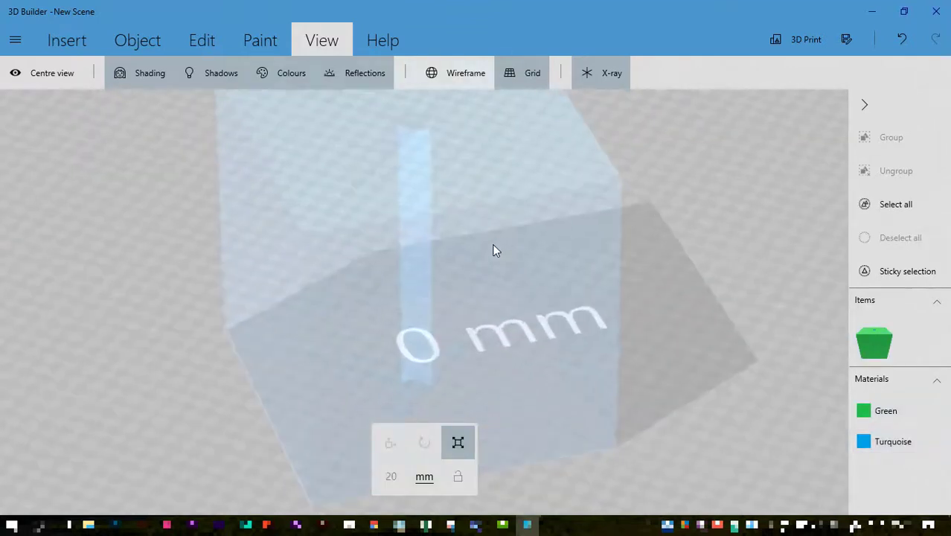
{"action": "scroll", "coordinate": [493, 250], "scroll_direction": "down", "scroll_amount": 4}
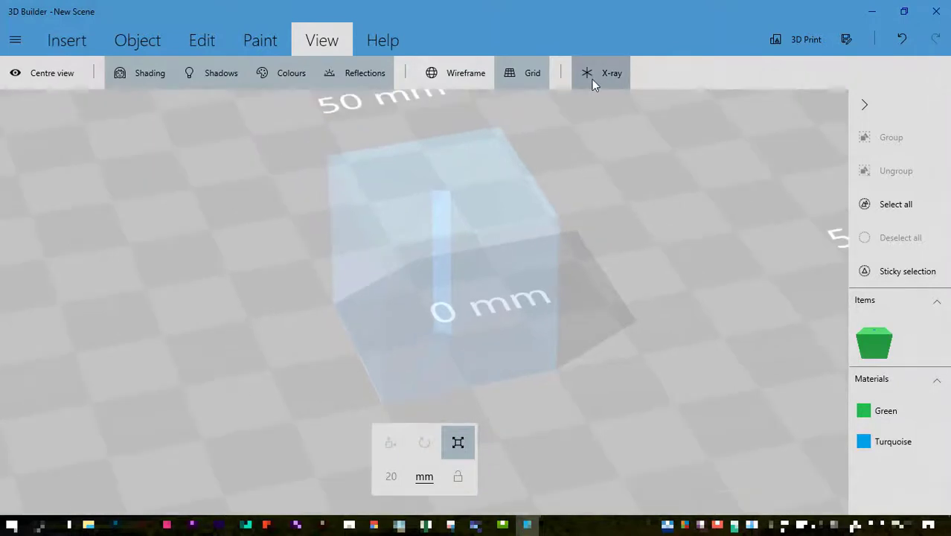
{"action": "left_click", "coordinate": [594, 72]}
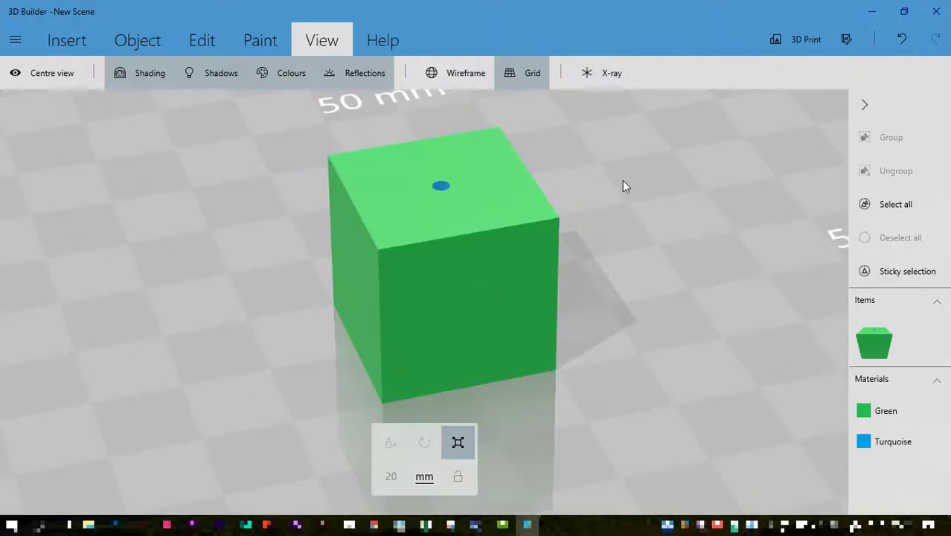
{"action": "left_click", "coordinate": [499, 193]}
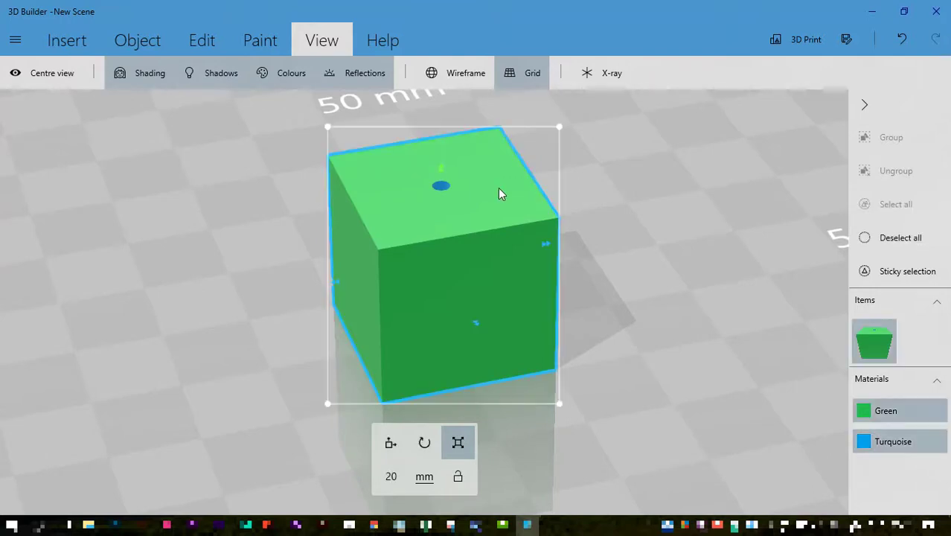
{"action": "left_click", "coordinate": [215, 45]}
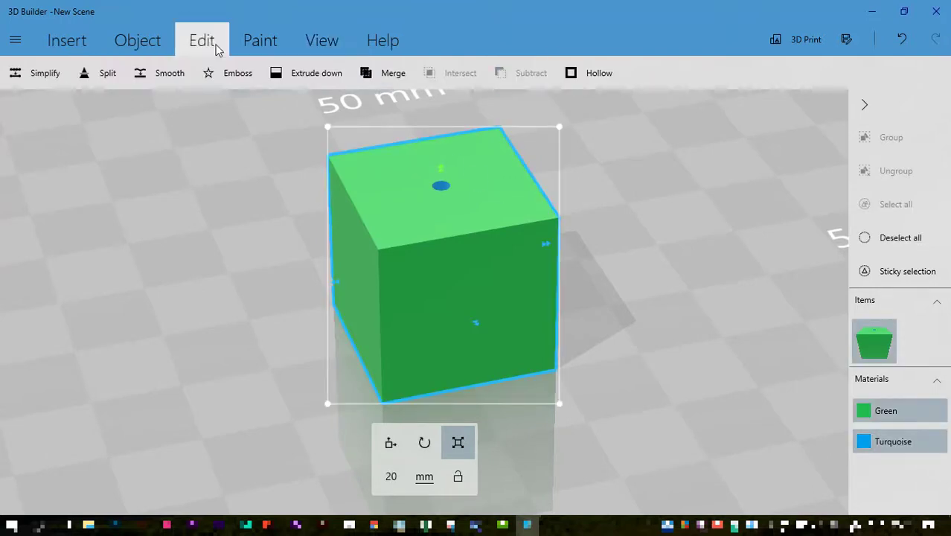
Save the bead as 'Square Bead' in 3MF, then again as an STL file
{"action": "left_click", "coordinate": [846, 40]}
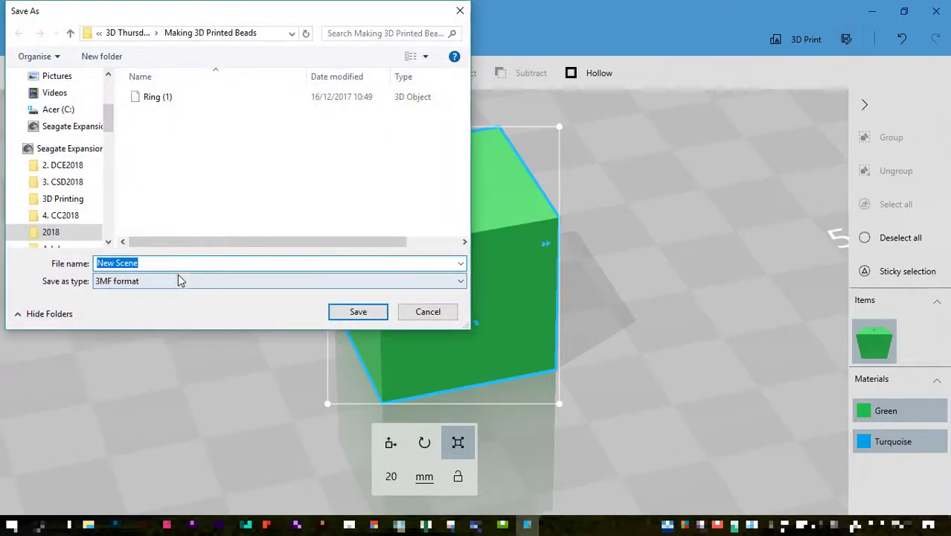
{"action": "type", "text": "Square Bead"}
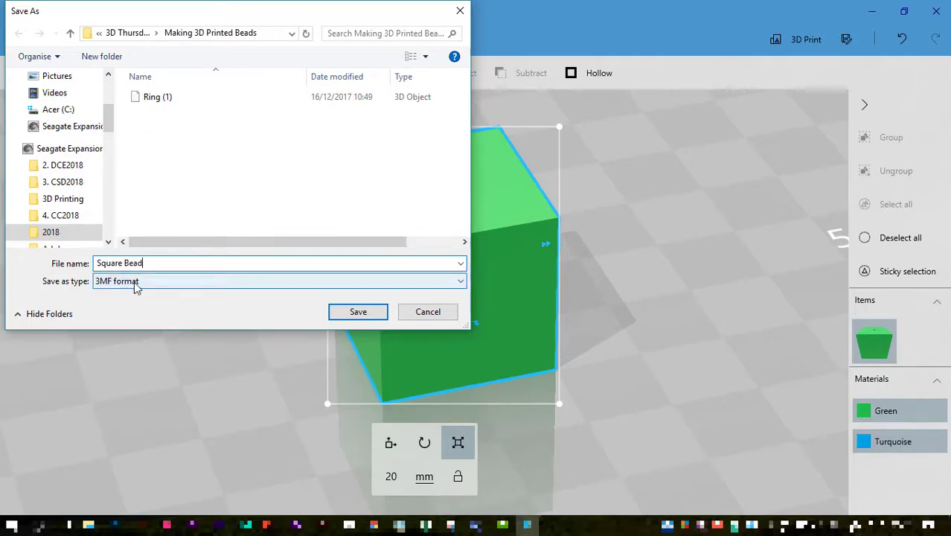
{"action": "left_click", "coordinate": [357, 313]}
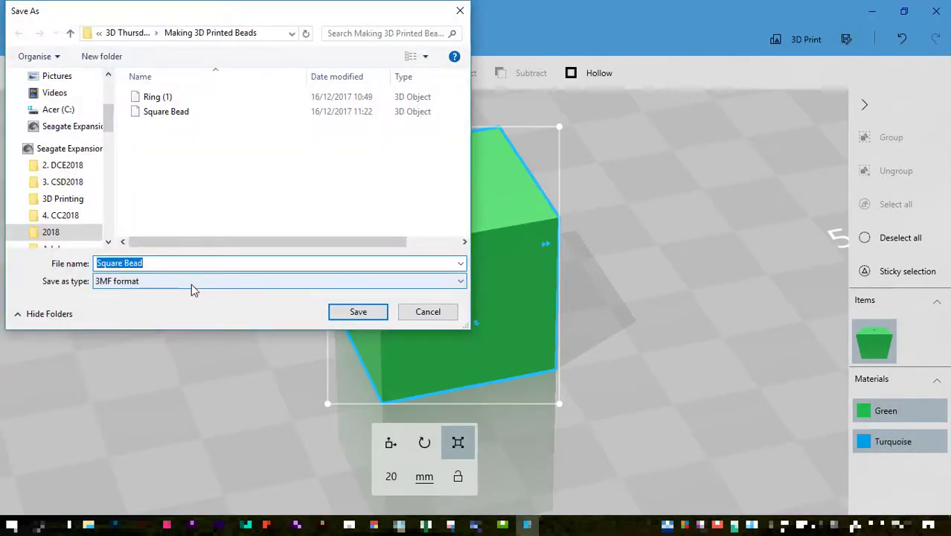
{"action": "left_click", "coordinate": [191, 284]}
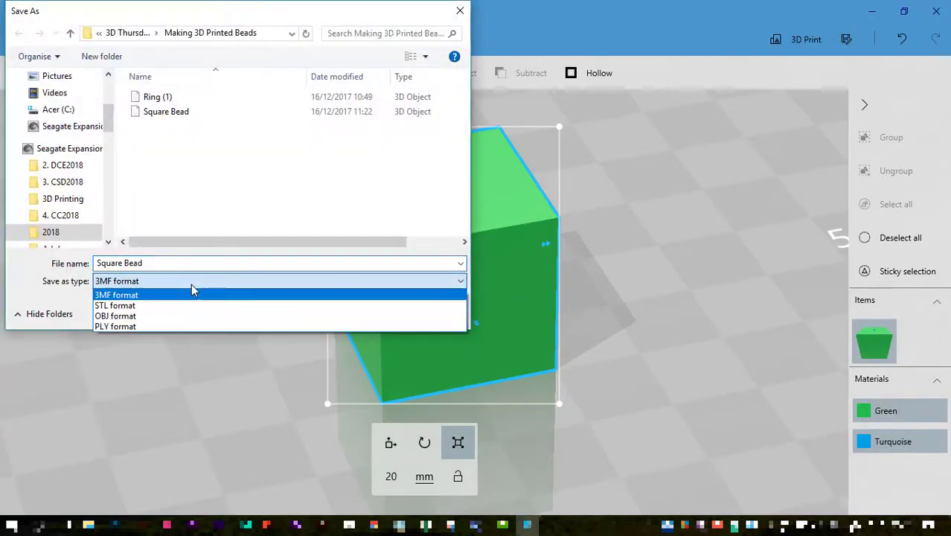
{"action": "left_click", "coordinate": [191, 305]}
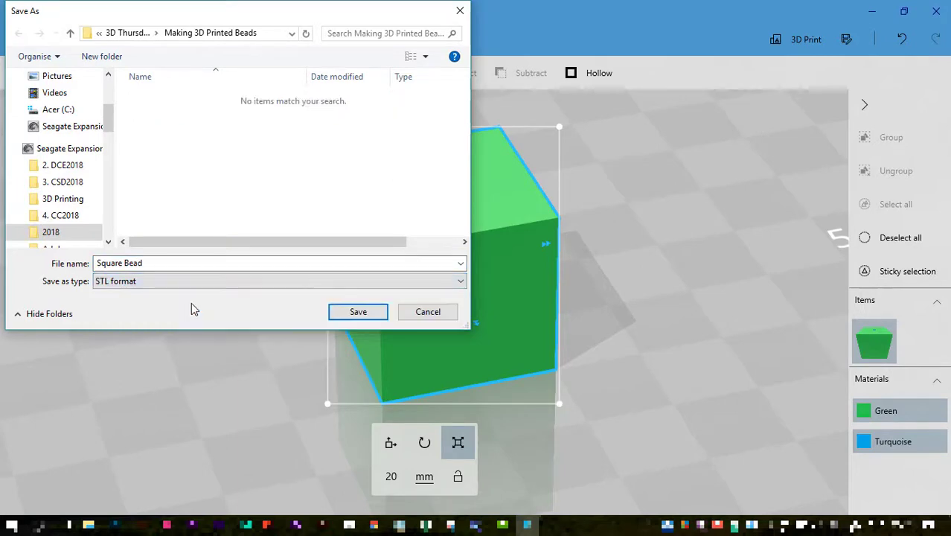
{"action": "left_click", "coordinate": [356, 312]}
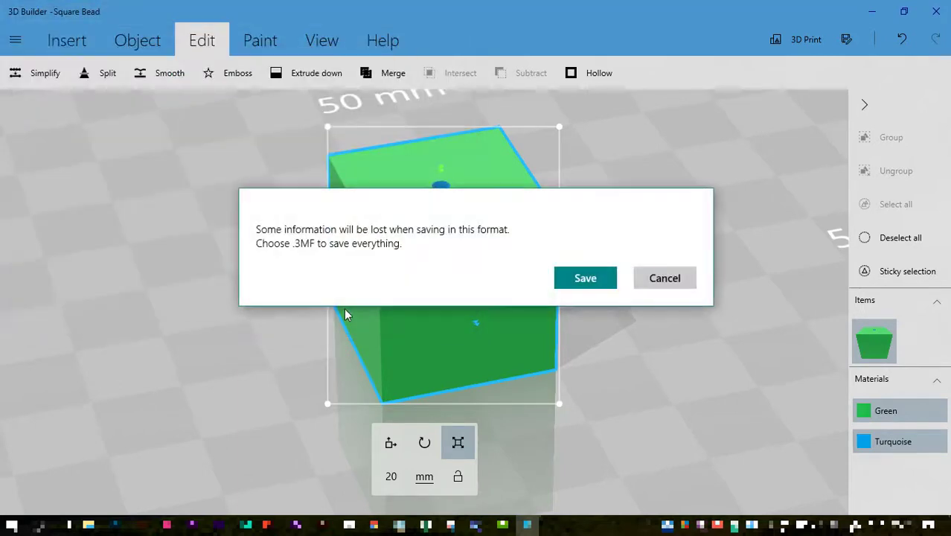
{"action": "left_click", "coordinate": [570, 278]}
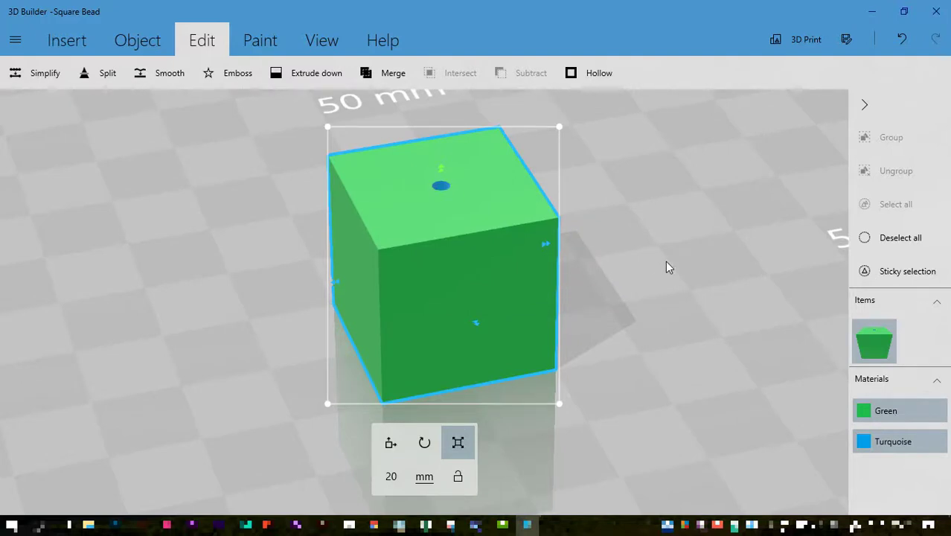
Move the square bead far to the left, about -205 mm
{"action": "right_click_drag", "start_coordinate": [666, 267], "coordinate": [337, 295]}
{"action": "left_click_drag", "start_coordinate": [70, 313], "coordinate": [12, 315]}
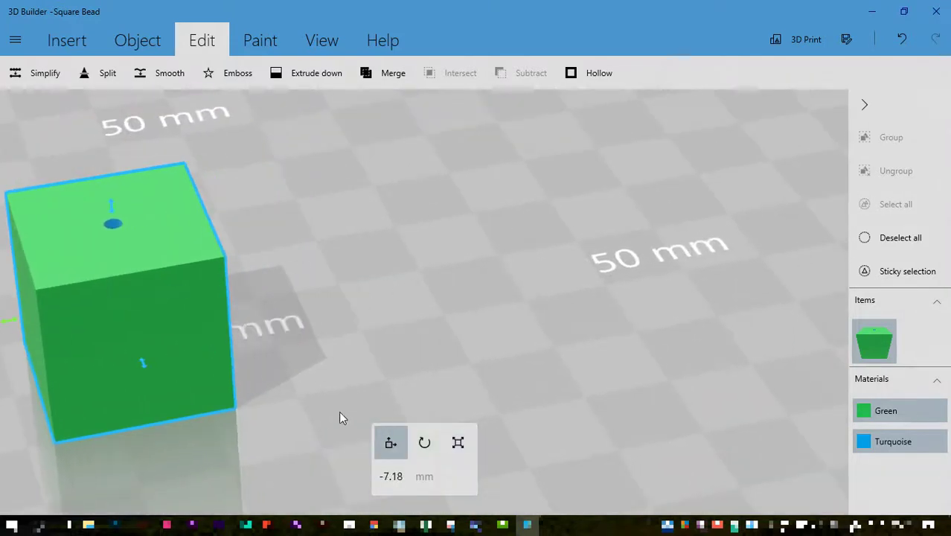
{"action": "scroll", "coordinate": [350, 379], "scroll_direction": "down", "scroll_amount": 6}
{"action": "left_click_drag", "start_coordinate": [404, 275], "coordinate": [141, 336]}
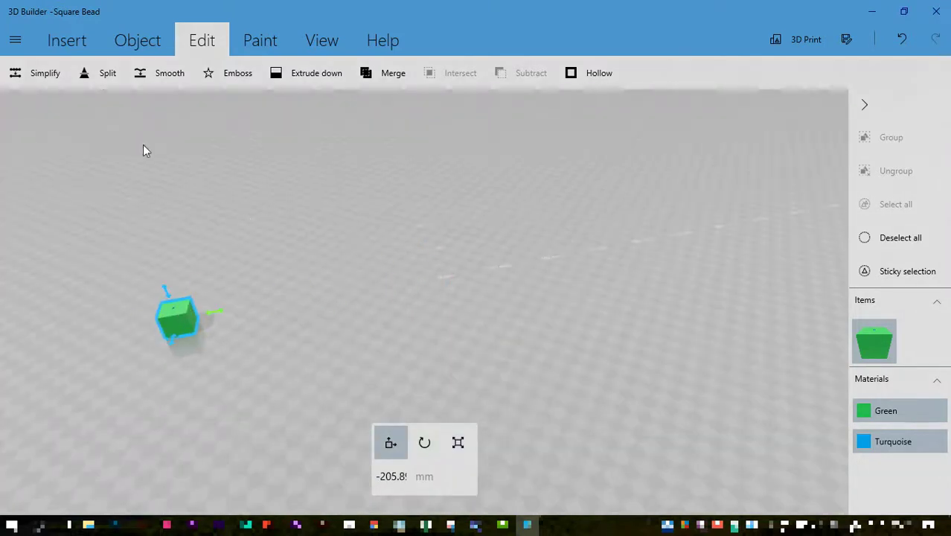
Insert a cylinder, thin it to 2 mm on both axes, and stretch it to 129.51 mm
{"action": "left_click", "coordinate": [67, 40]}
{"action": "left_click", "coordinate": [158, 73]}
{"action": "left_click", "coordinate": [458, 443]}
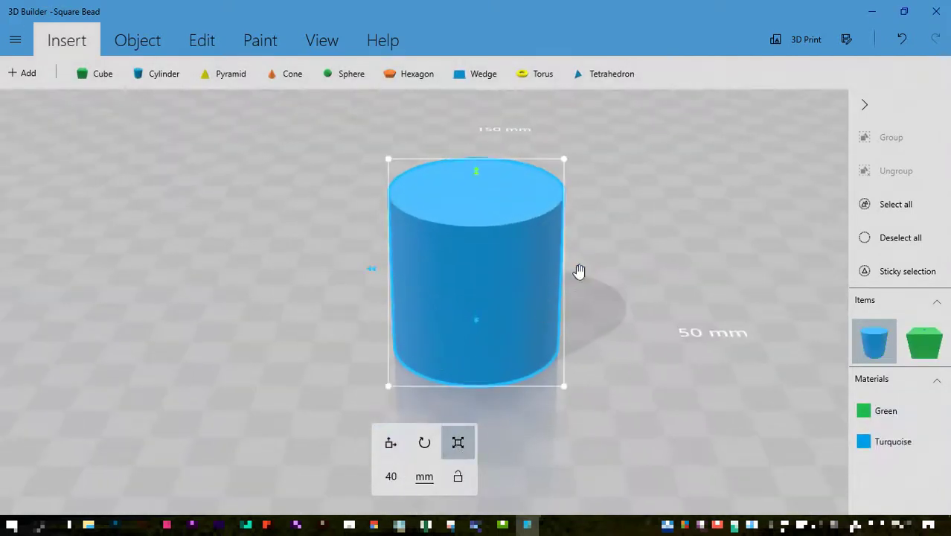
{"action": "left_click", "coordinate": [391, 477]}
{"action": "type", "text": "2"}
{"action": "key", "text": "Return"}
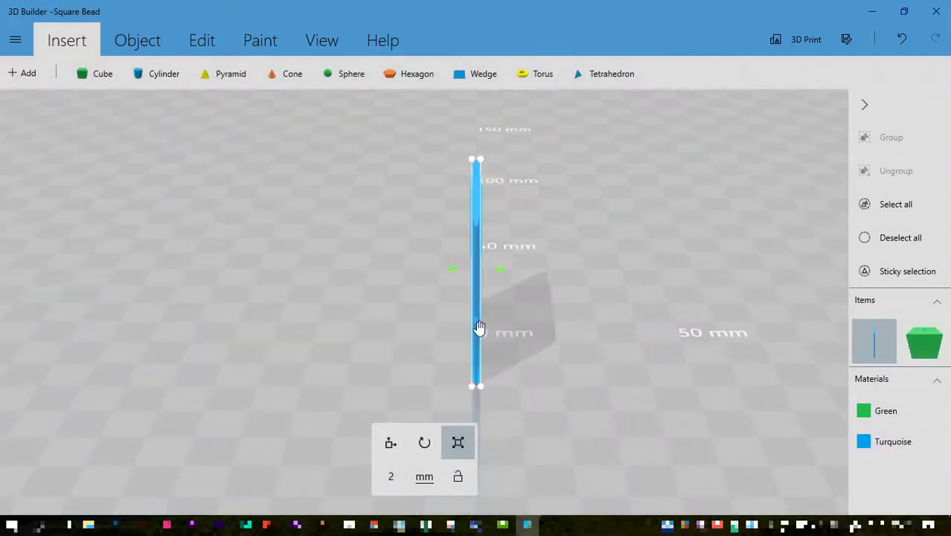
{"action": "left_click", "coordinate": [386, 480]}
{"action": "type", "text": "2"}
{"action": "key", "text": "Return"}
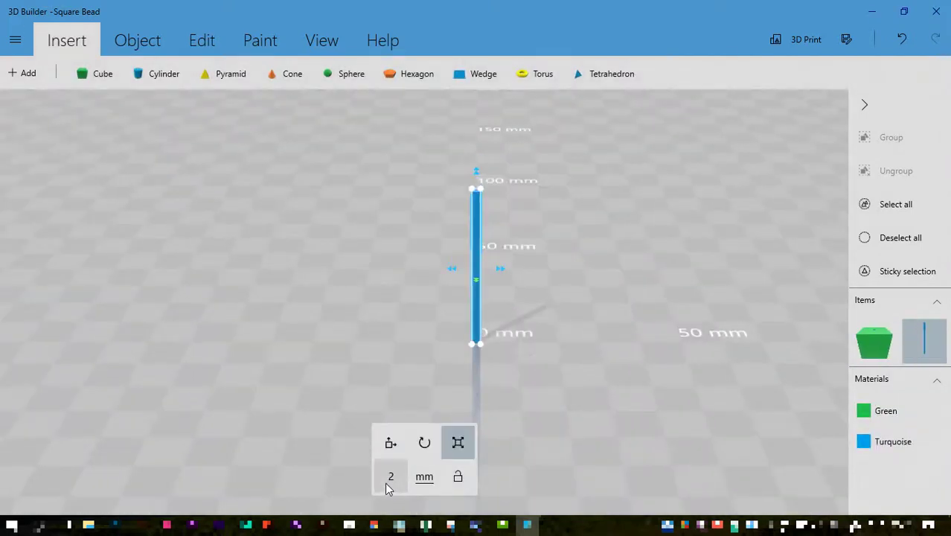
{"action": "left_click_drag", "start_coordinate": [476, 174], "coordinate": [503, 305]}
{"action": "left_click_drag", "start_coordinate": [478, 365], "coordinate": [483, 371]}
Duplicate the thin rod to make a row of rods
{"action": "left_click", "coordinate": [130, 43]}
{"action": "left_click", "coordinate": [52, 73]}
{"action": "key", "text": "ctrl+d"}
{"action": "key", "text": "ctrl+d"}
{"action": "key", "text": "ctrl+d"}
{"action": "key", "text": "ctrl+d"}
{"action": "key", "text": "ctrl+d"}
{"action": "key", "text": "ctrl+d"}
{"action": "key", "text": "ctrl+d"}
{"action": "key", "text": "ctrl+d"}
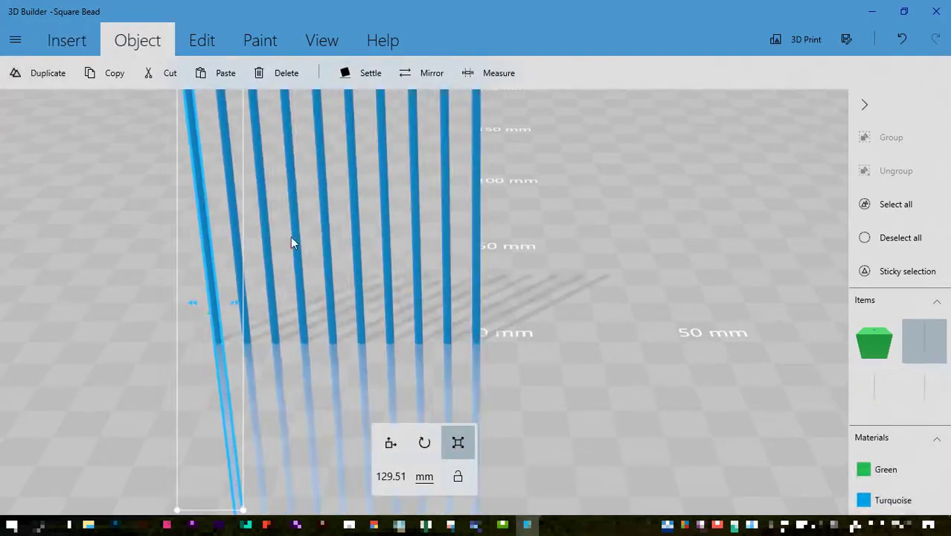
{"action": "left_click", "coordinate": [391, 443]}
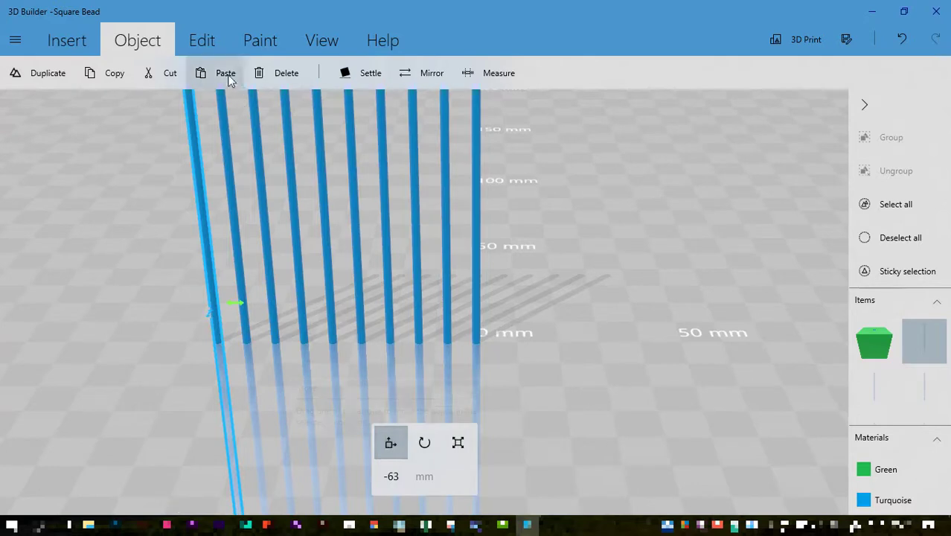
Insert a 20 mm cylinder, subtract a rod to hole it, and move it far left
{"action": "left_click", "coordinate": [82, 46]}
{"action": "left_click", "coordinate": [150, 74]}
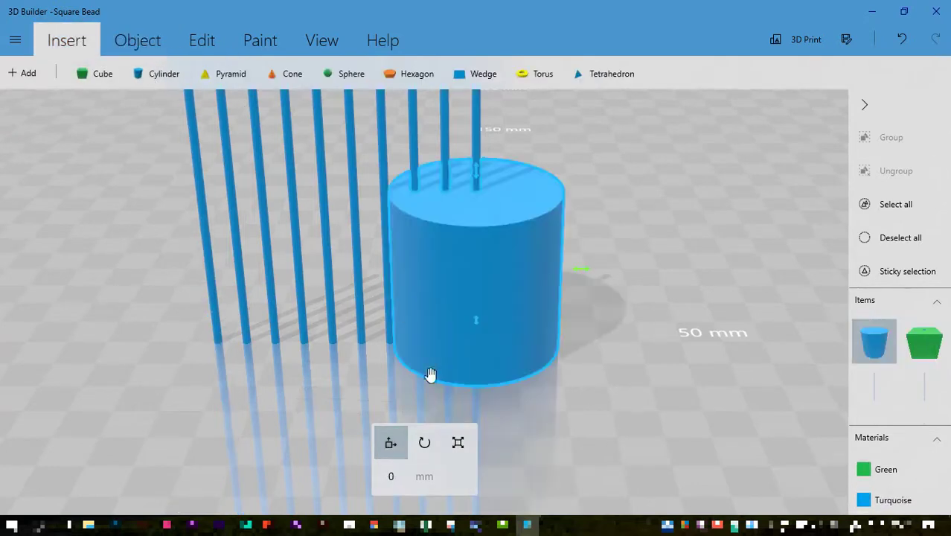
{"action": "left_click", "coordinate": [458, 443]}
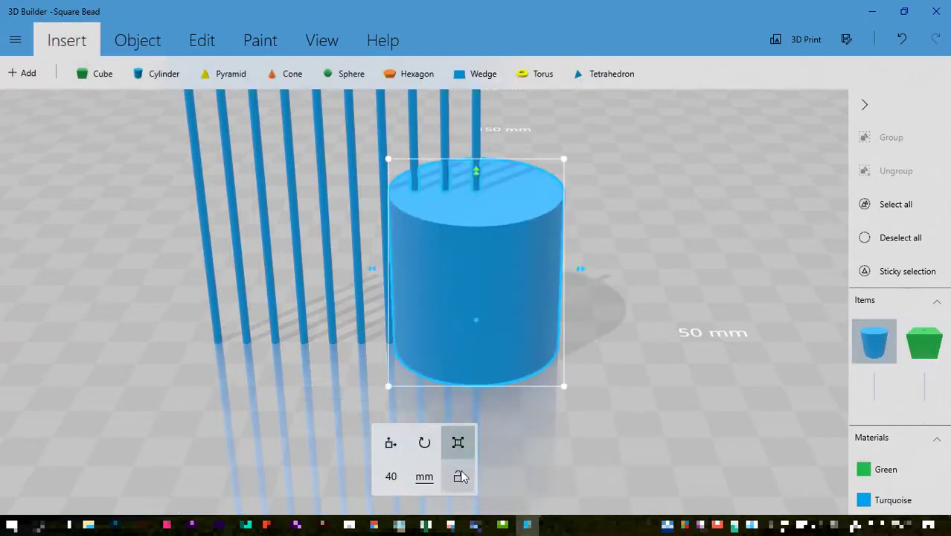
{"action": "left_click", "coordinate": [399, 478]}
{"action": "type", "text": "20"}
{"action": "key", "text": "Return"}
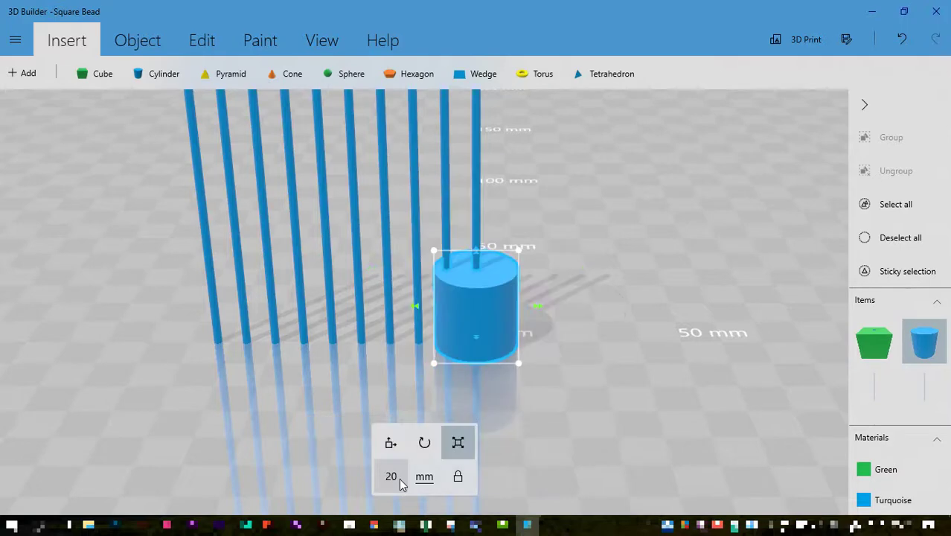
{"action": "left_click", "coordinate": [475, 179]}
{"action": "left_click", "coordinate": [202, 40]}
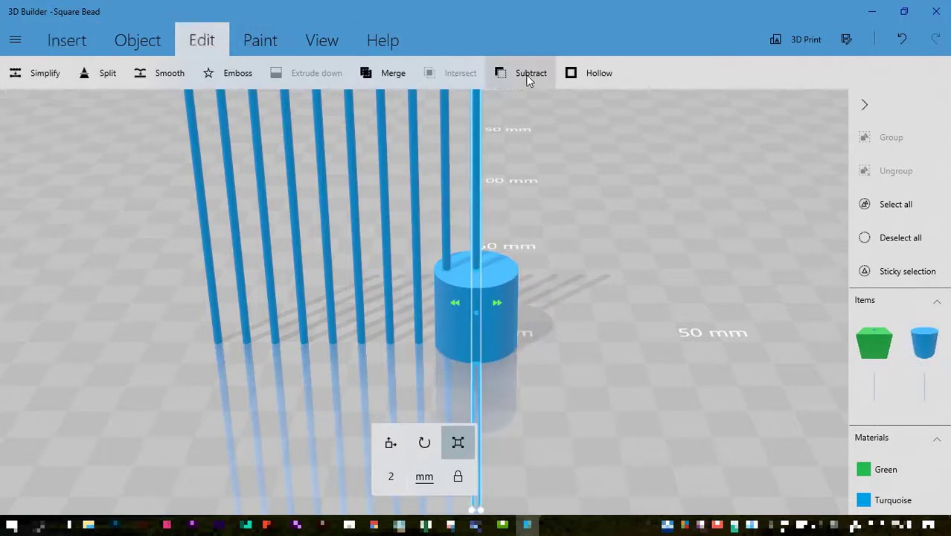
{"action": "left_click", "coordinate": [525, 73]}
{"action": "left_click_drag", "start_coordinate": [511, 328], "coordinate": [54, 331]}
Add a 20 mm yellow pyramid, cut a rod hole through it, and move it left
{"action": "left_click", "coordinate": [67, 41]}
{"action": "left_click", "coordinate": [217, 74]}
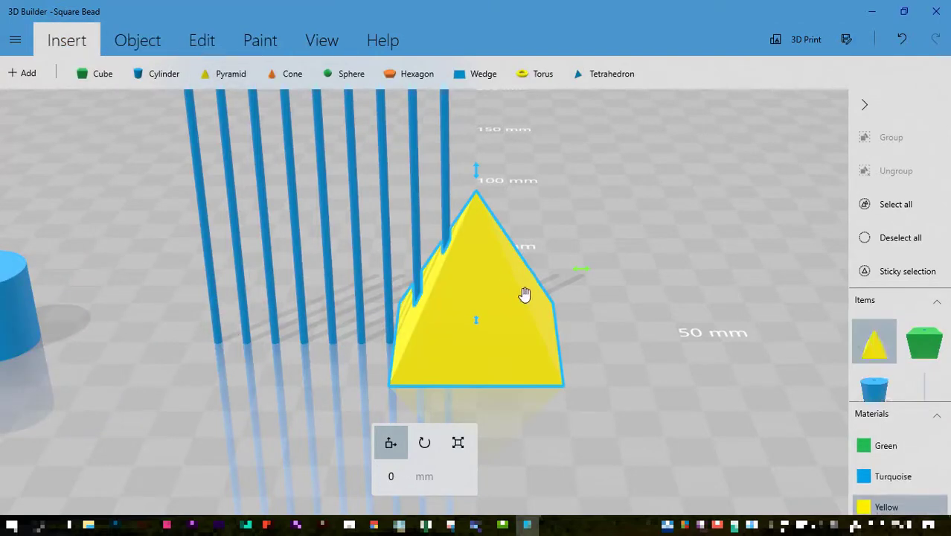
{"action": "left_click", "coordinate": [458, 442]}
{"action": "left_click", "coordinate": [395, 478]}
{"action": "type", "text": "20"}
{"action": "key", "text": "Return"}
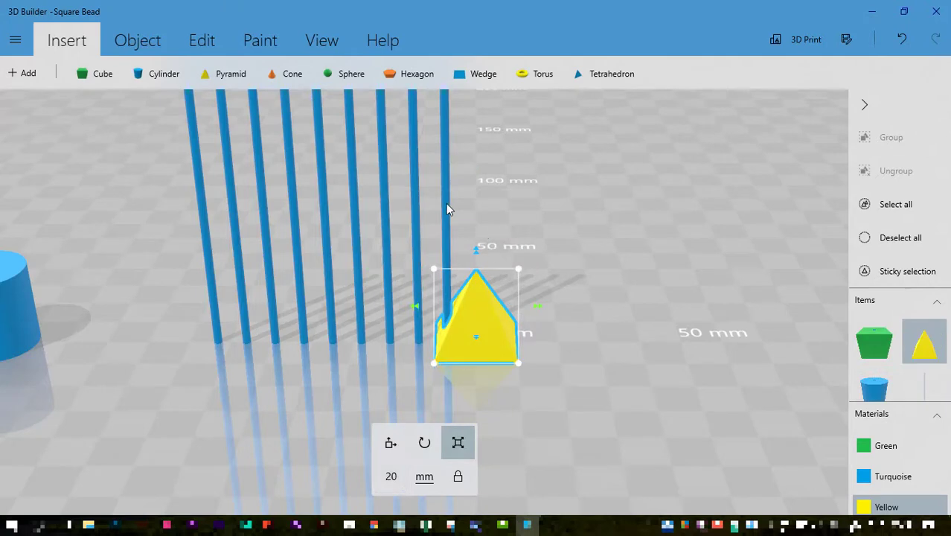
{"action": "left_click", "coordinate": [447, 206]}
{"action": "left_click_drag", "start_coordinate": [441, 318], "coordinate": [498, 315]}
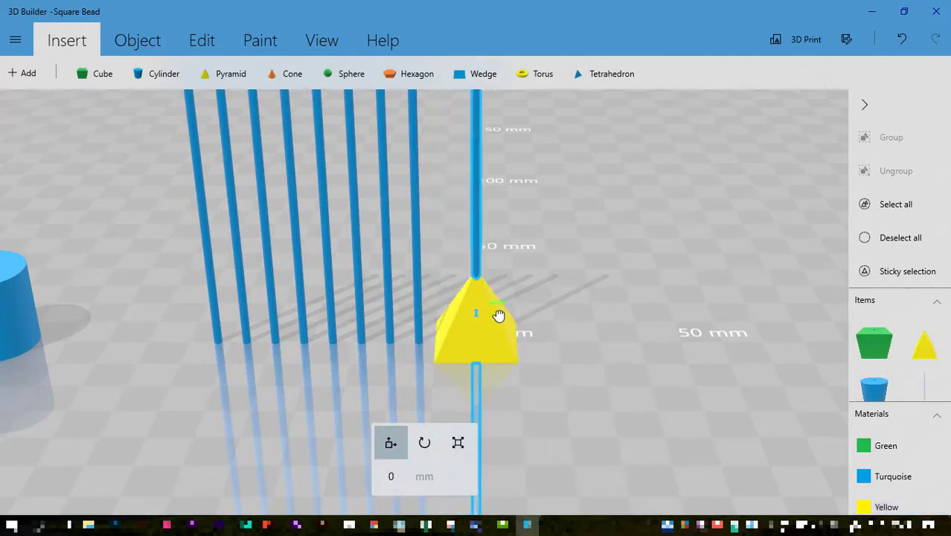
{"action": "left_click", "coordinate": [201, 40]}
{"action": "left_click", "coordinate": [506, 73]}
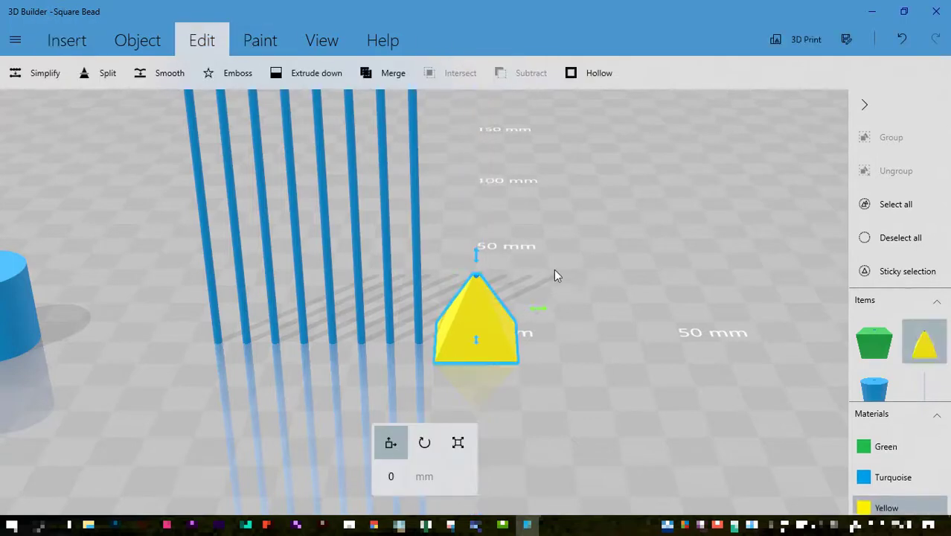
{"action": "left_click_drag", "start_coordinate": [493, 328], "coordinate": [162, 328]}
Add a 20 mm orange hexagon, subtract a rod through its centre, and slide it left
{"action": "left_click", "coordinate": [67, 40]}
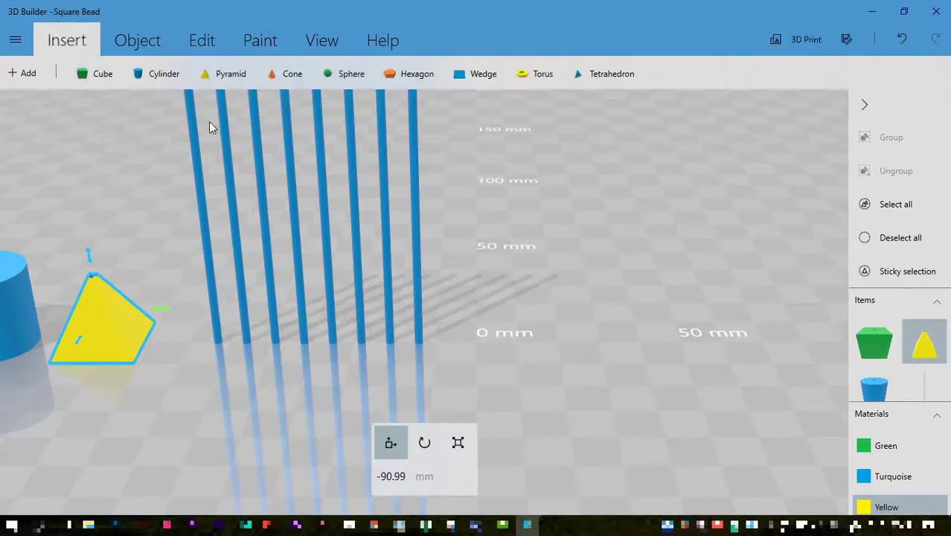
{"action": "left_click", "coordinate": [416, 74]}
{"action": "left_click", "coordinate": [458, 443]}
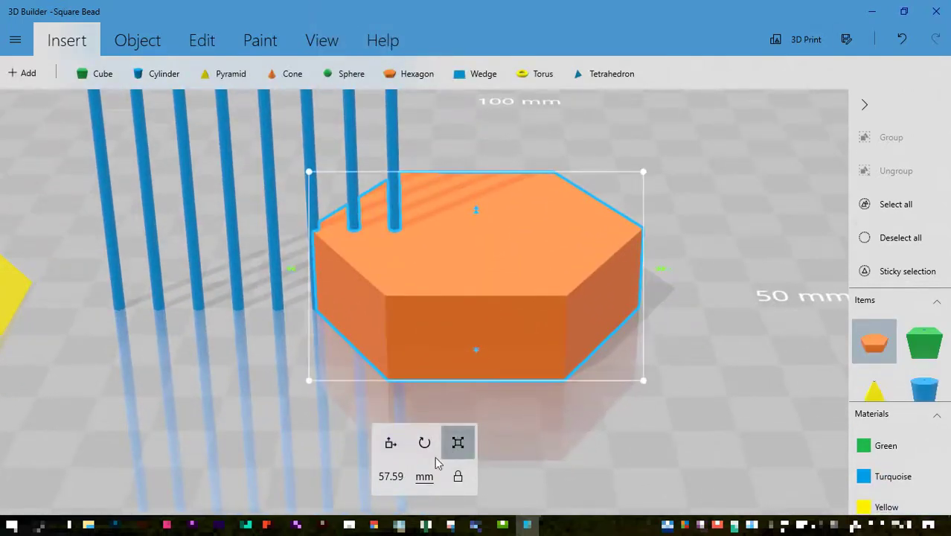
{"action": "left_click", "coordinate": [392, 476]}
{"action": "type", "text": "20"}
{"action": "key", "text": "Return"}
{"action": "left_click", "coordinate": [393, 209]}
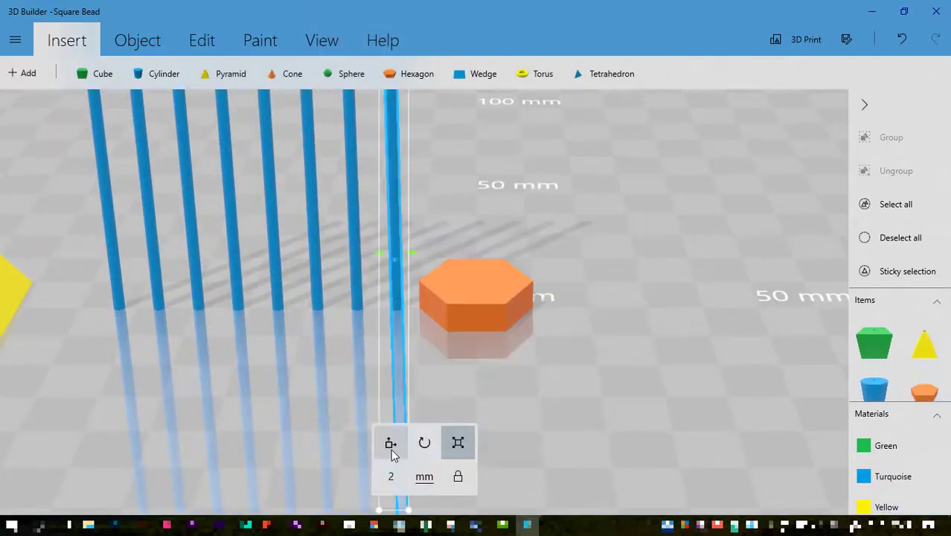
{"action": "left_click", "coordinate": [391, 443]}
{"action": "left_click_drag", "start_coordinate": [416, 259], "coordinate": [499, 275]}
{"action": "left_click", "coordinate": [201, 40]}
{"action": "left_click", "coordinate": [554, 74]}
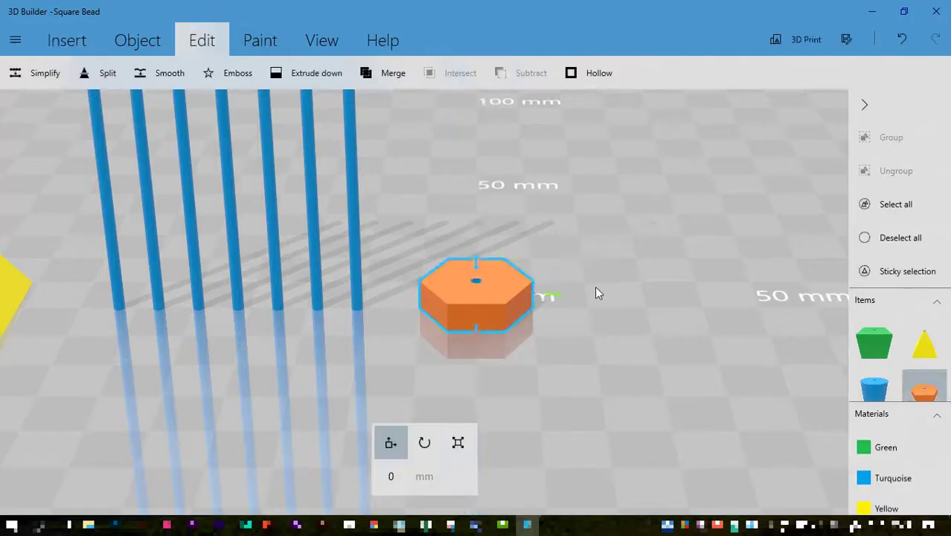
{"action": "left_click_drag", "start_coordinate": [547, 305], "coordinate": [185, 325]}
{"action": "left_click", "coordinate": [78, 43]}
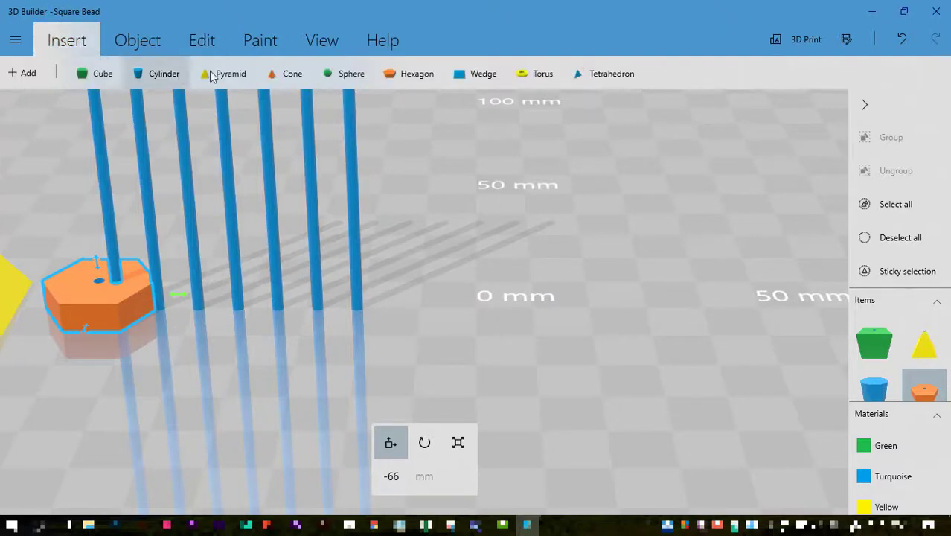
Insert a torus, scale it to 30 mm and rotate it 90°
{"action": "left_click", "coordinate": [544, 77]}
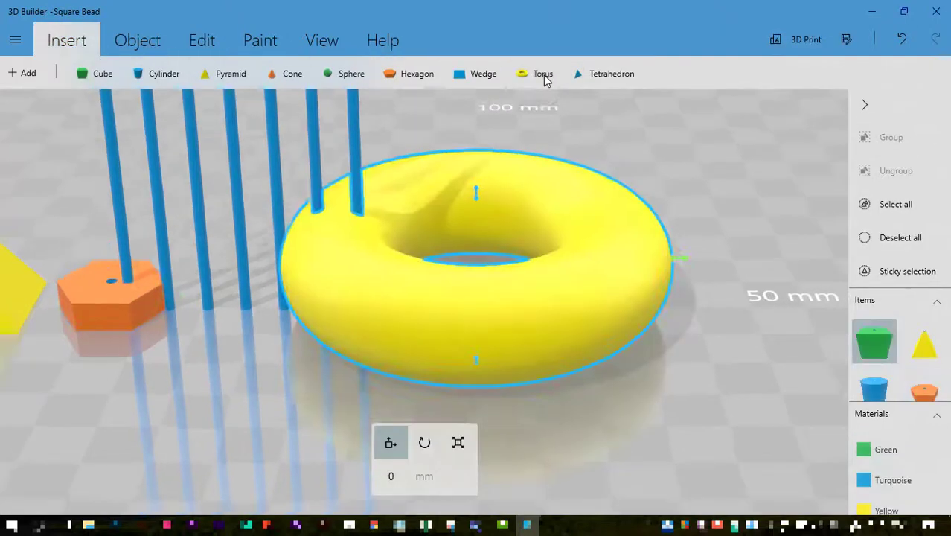
{"action": "left_click", "coordinate": [460, 447]}
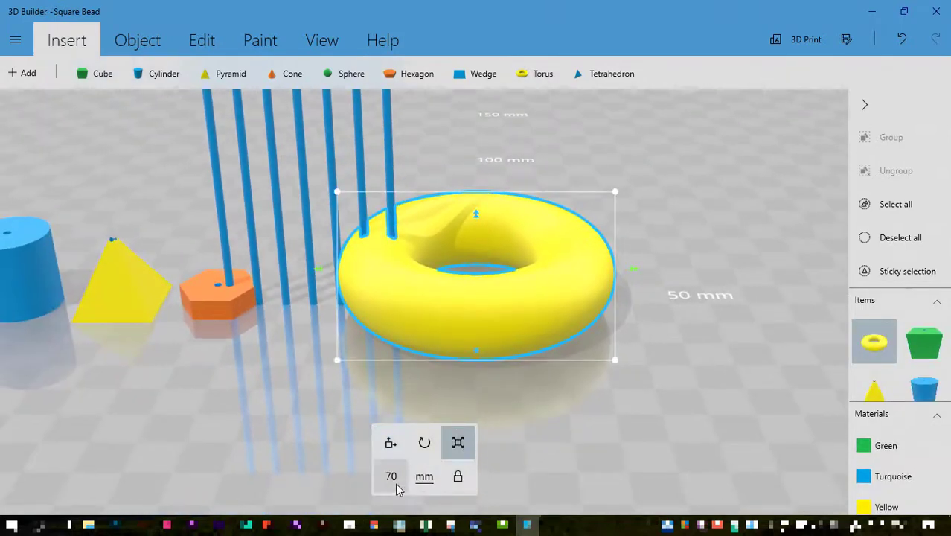
{"action": "left_click", "coordinate": [391, 477]}
{"action": "type", "text": "30"}
{"action": "key", "text": "Return"}
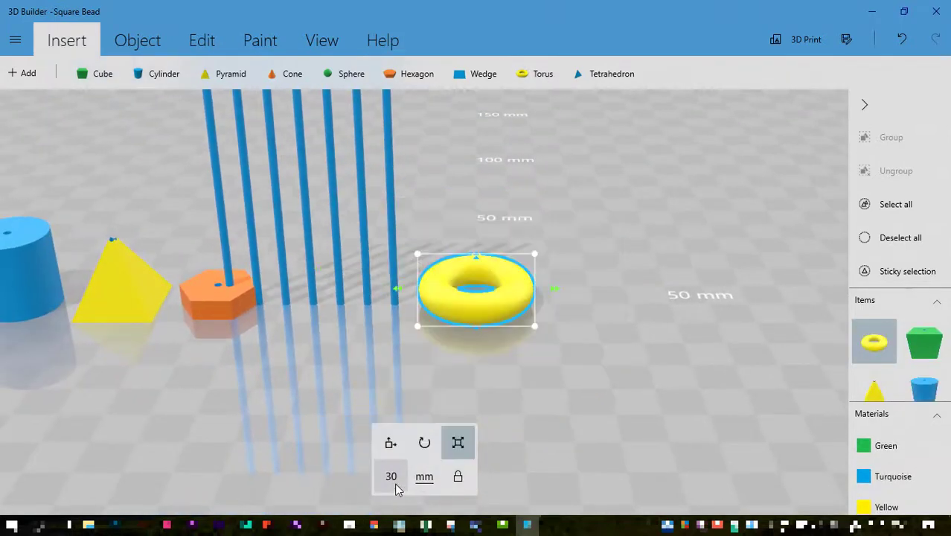
{"action": "left_click", "coordinate": [425, 444]}
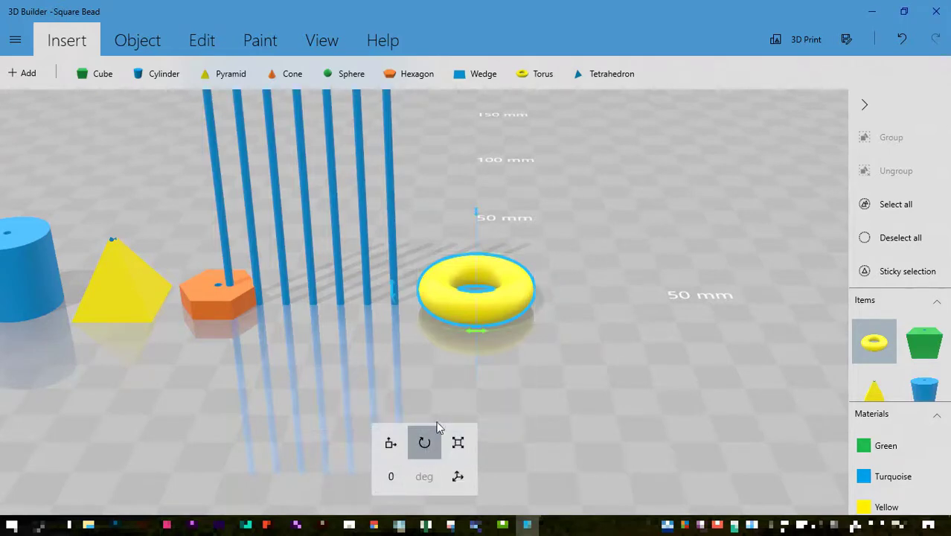
{"action": "left_click", "coordinate": [393, 477]}
{"action": "type", "text": "90"}
{"action": "key", "text": "Return"}
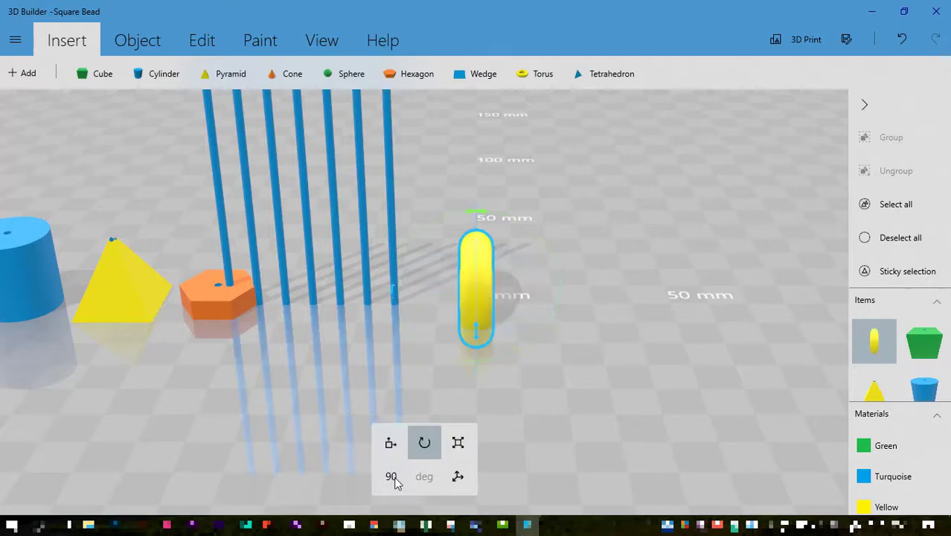
Move the rightmost blue rod through the torus centre and subtract it to cut a hole
{"action": "left_click", "coordinate": [394, 221]}
{"action": "left_click", "coordinate": [391, 443]}
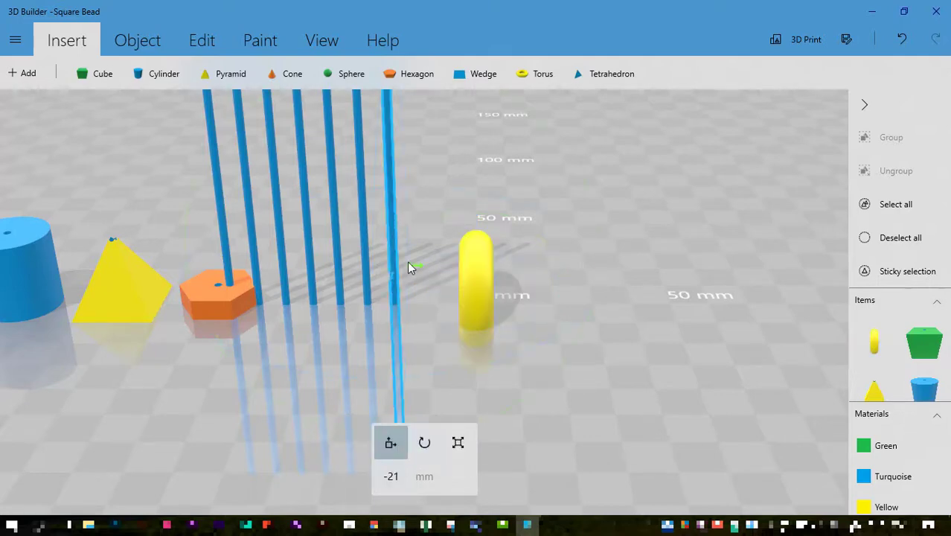
{"action": "left_click_drag", "start_coordinate": [416, 271], "coordinate": [499, 299]}
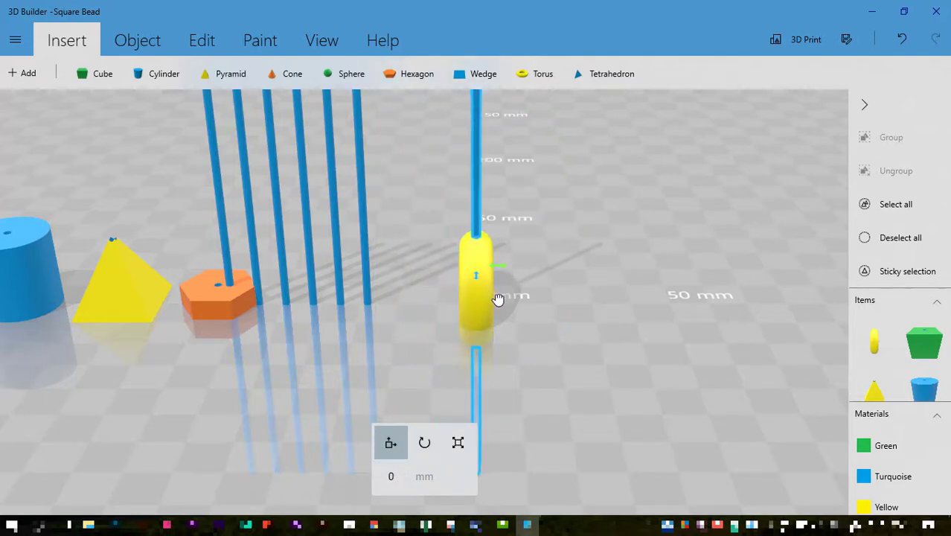
{"action": "right_click_drag", "start_coordinate": [612, 230], "coordinate": [469, 262]}
{"action": "left_click", "coordinate": [210, 48]}
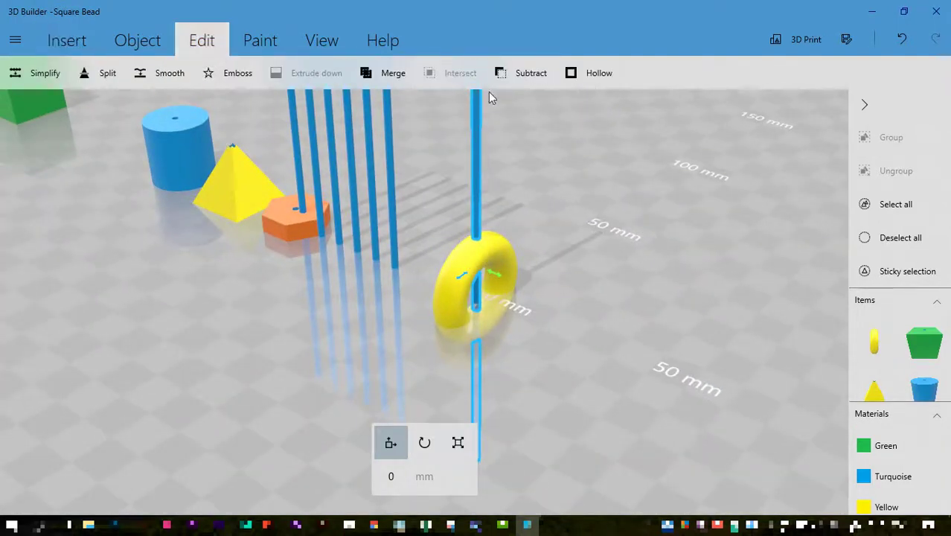
{"action": "left_click", "coordinate": [519, 73]}
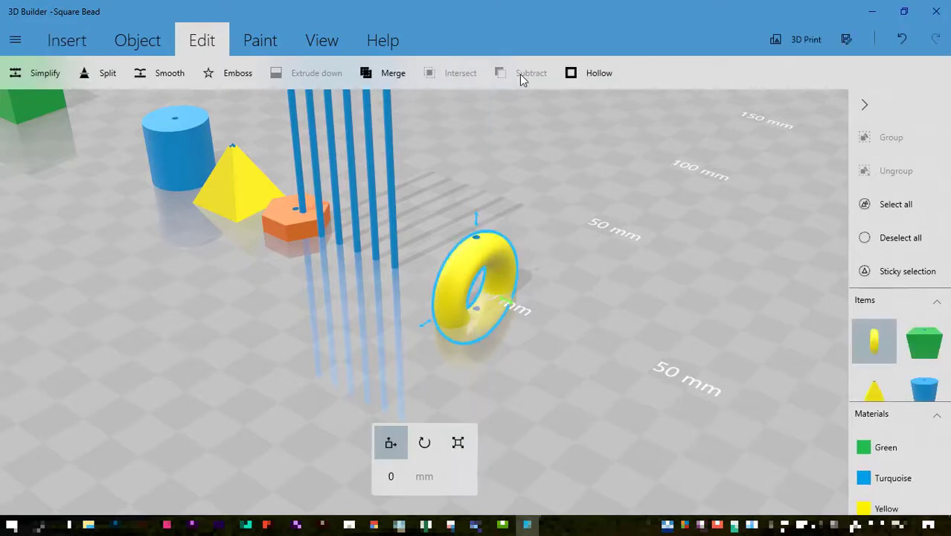
{"action": "right_click_drag", "start_coordinate": [541, 206], "coordinate": [612, 200]}
Delete the leftover blue rods
{"action": "left_click", "coordinate": [372, 174]}
{"action": "left_click_drag", "start_coordinate": [378, 192], "coordinate": [251, 179]}
{"action": "key", "text": "Delete"}
Settle the yellow torus, move it beside the orange hexagon and rotate it 90°
{"action": "left_click", "coordinate": [472, 269]}
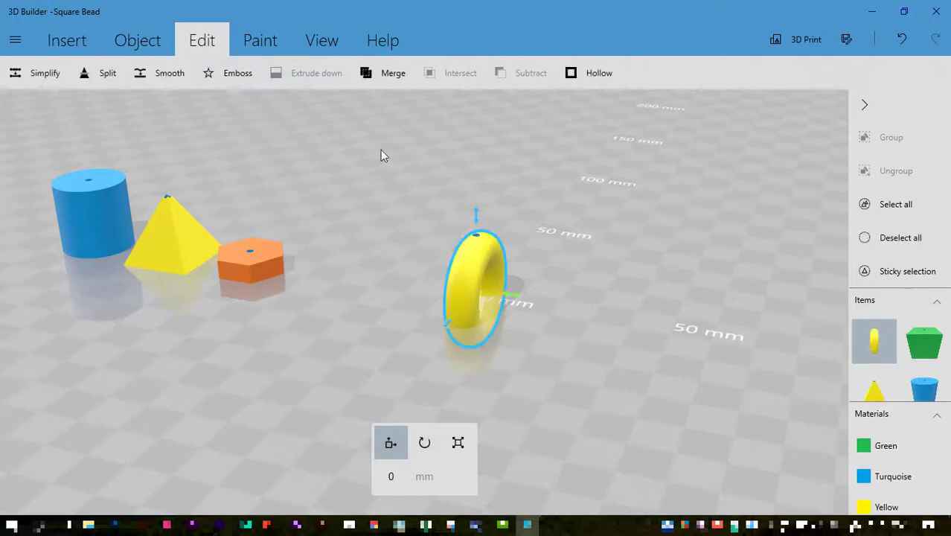
{"action": "left_click", "coordinate": [149, 43]}
{"action": "left_click", "coordinate": [347, 77]}
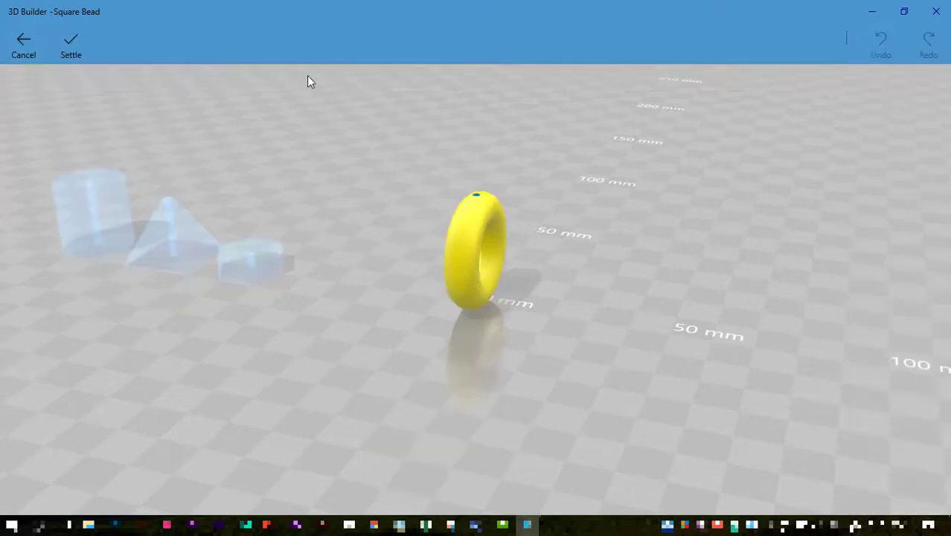
{"action": "left_click", "coordinate": [83, 46]}
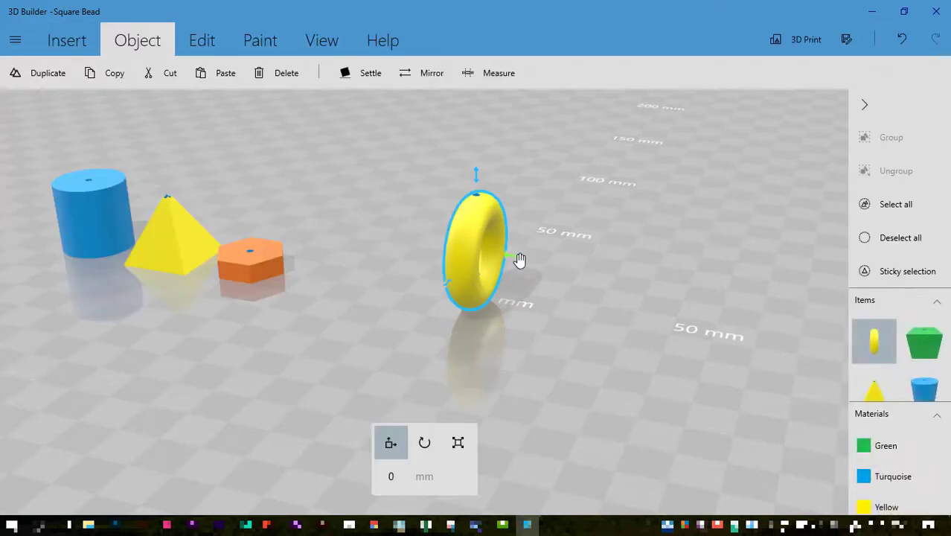
{"action": "left_click_drag", "start_coordinate": [517, 259], "coordinate": [361, 258]}
{"action": "left_click", "coordinate": [423, 439]}
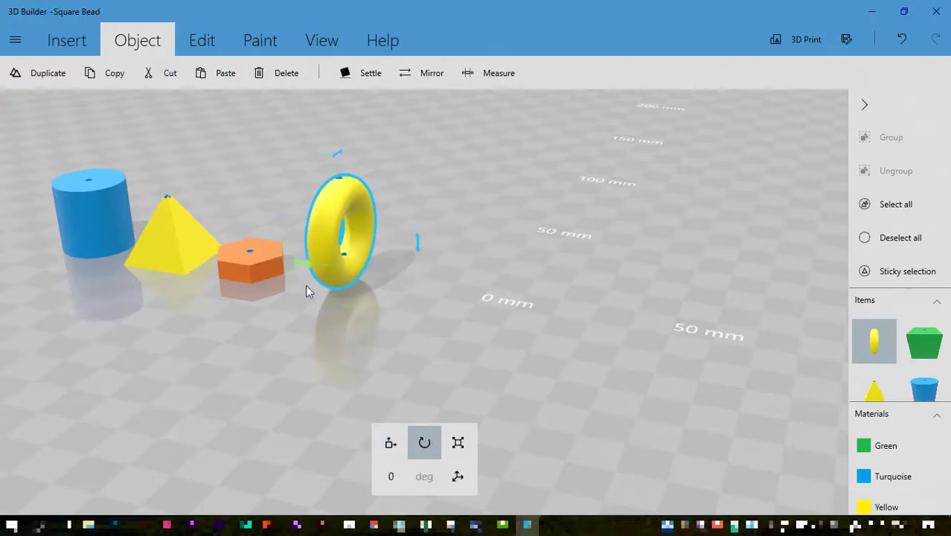
{"action": "left_click", "coordinate": [392, 481]}
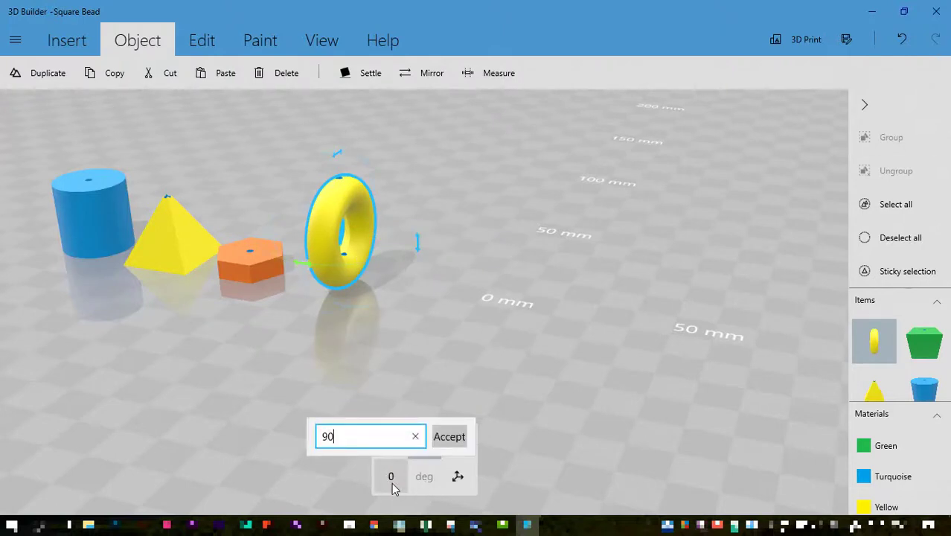
{"action": "key", "text": "Return"}
{"action": "left_click_drag", "start_coordinate": [308, 362], "coordinate": [741, 343]}
Slide the green cube along X to -147 mm, beside the blue cylinder
{"action": "left_click", "coordinate": [38, 262]}
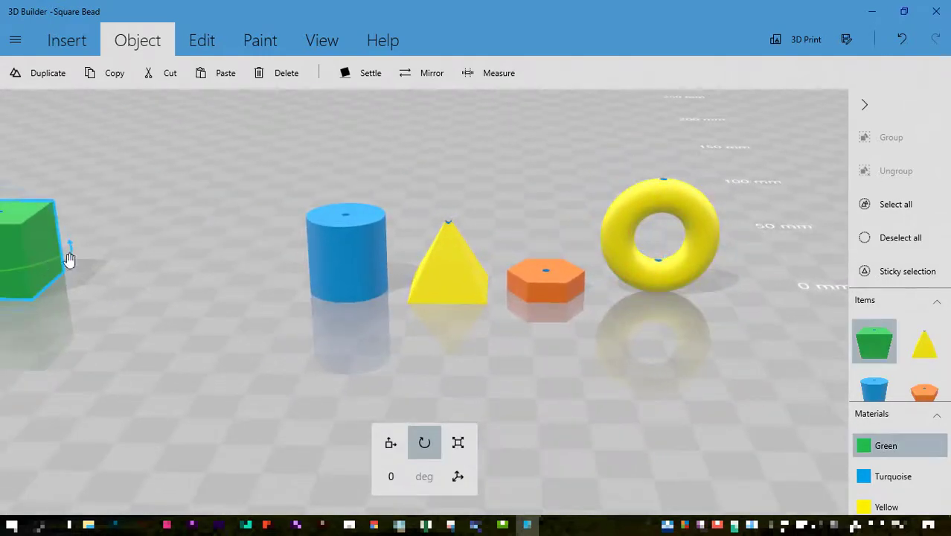
{"action": "left_click", "coordinate": [390, 443]}
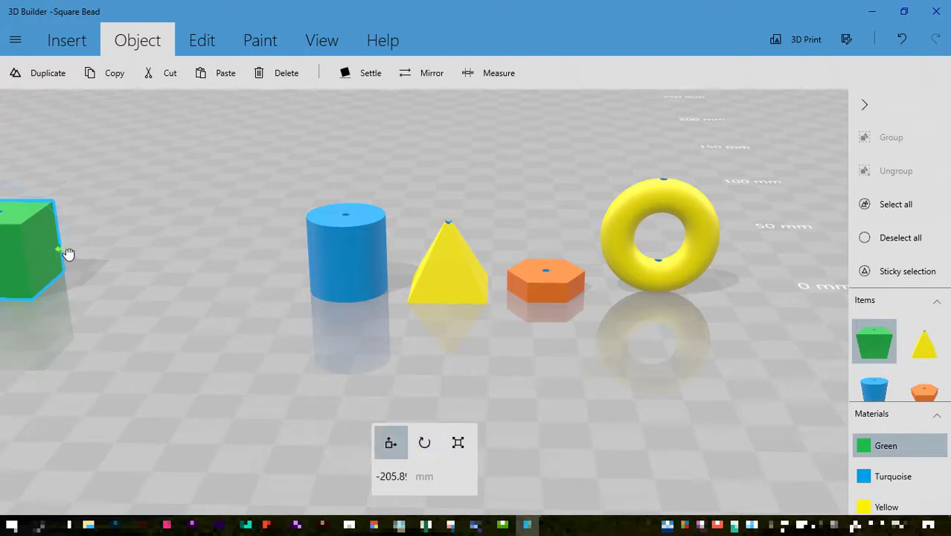
{"action": "left_click_drag", "start_coordinate": [79, 255], "coordinate": [295, 279]}
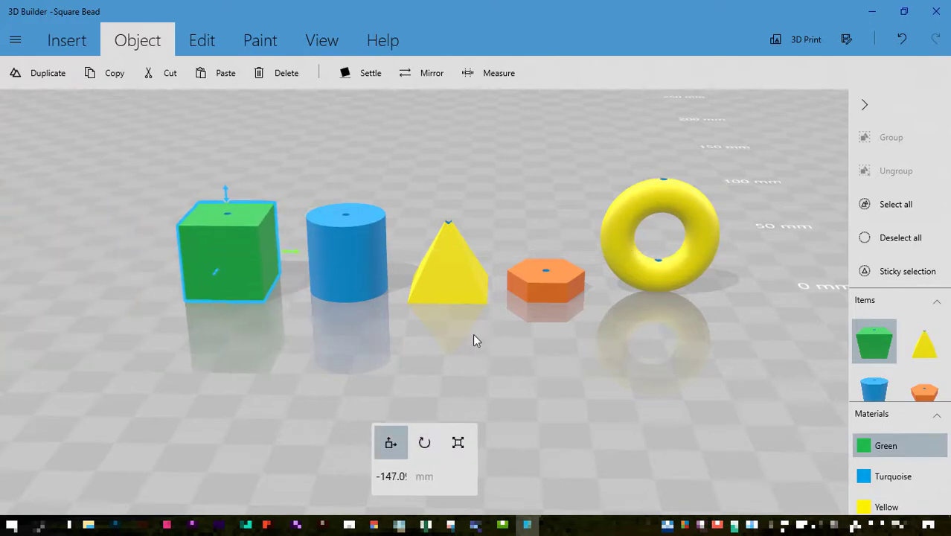
{"action": "left_click_drag", "start_coordinate": [480, 357], "coordinate": [469, 374]}
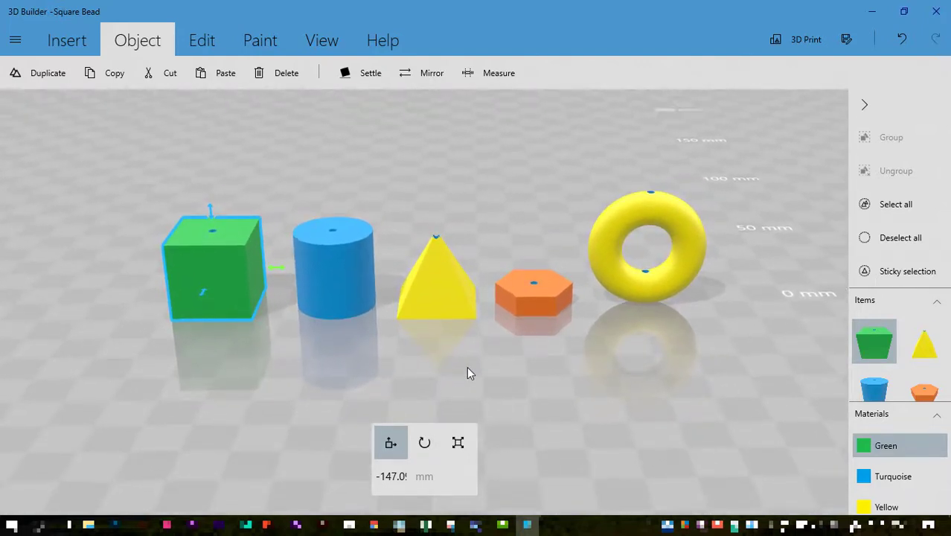
{"action": "left_click_drag", "start_coordinate": [469, 378], "coordinate": [467, 394]}
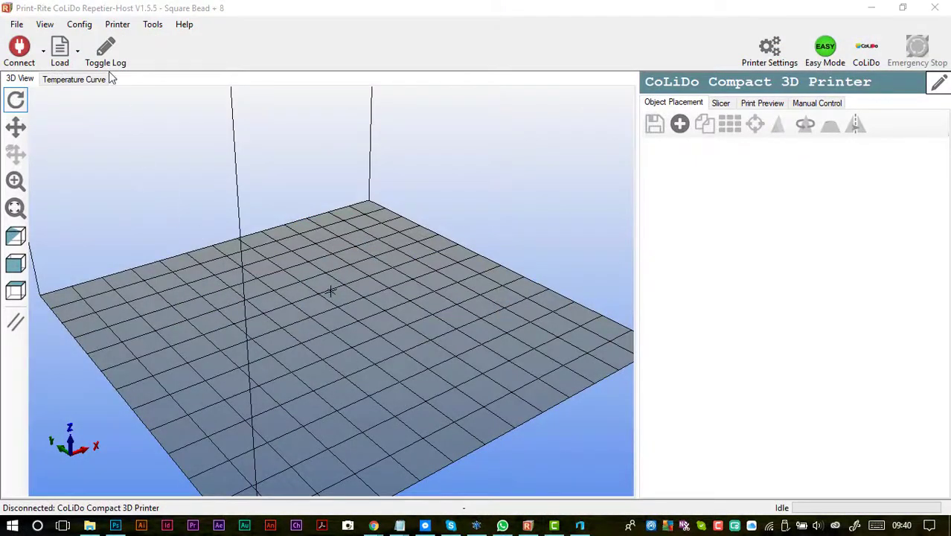
Load Square Bead.stl and make 8 copies for nine beads on the bed
{"action": "left_click", "coordinate": [61, 48]}
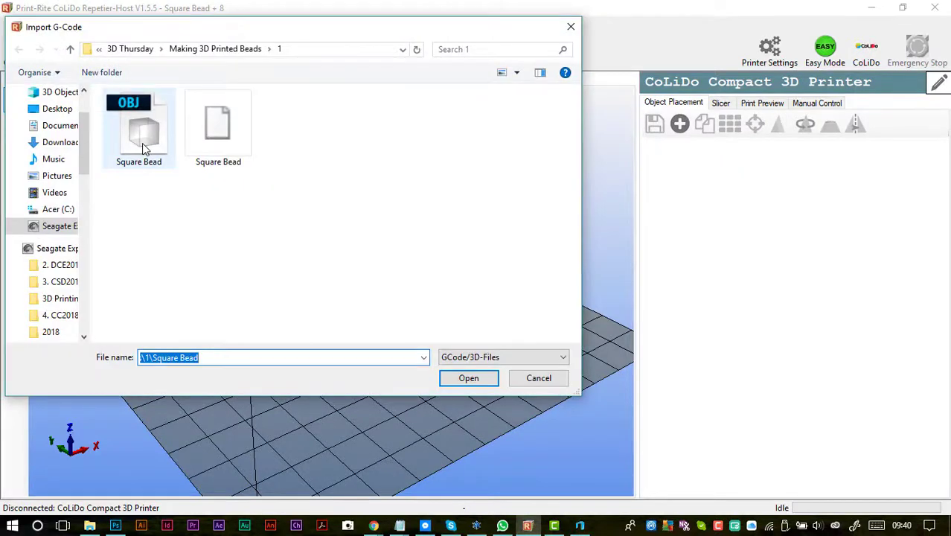
{"action": "left_click", "coordinate": [221, 143]}
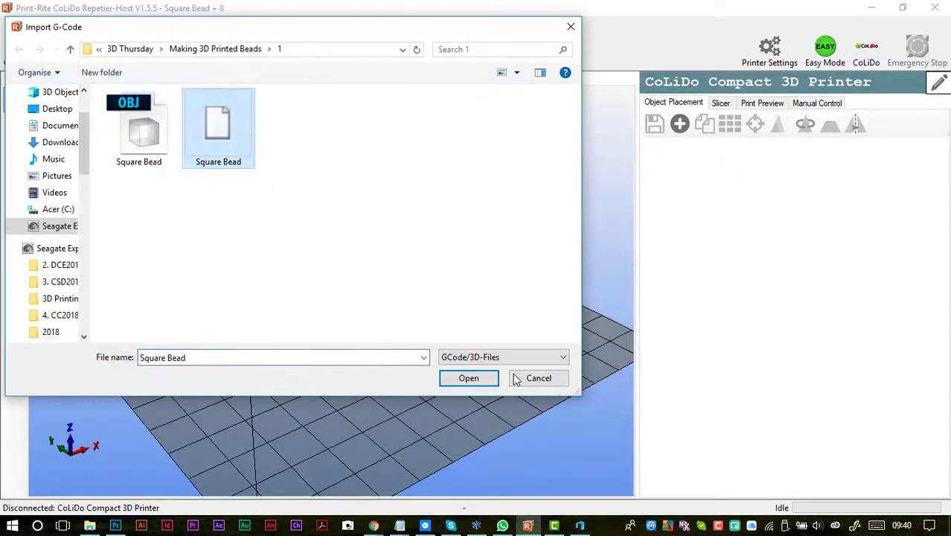
{"action": "left_click", "coordinate": [481, 382]}
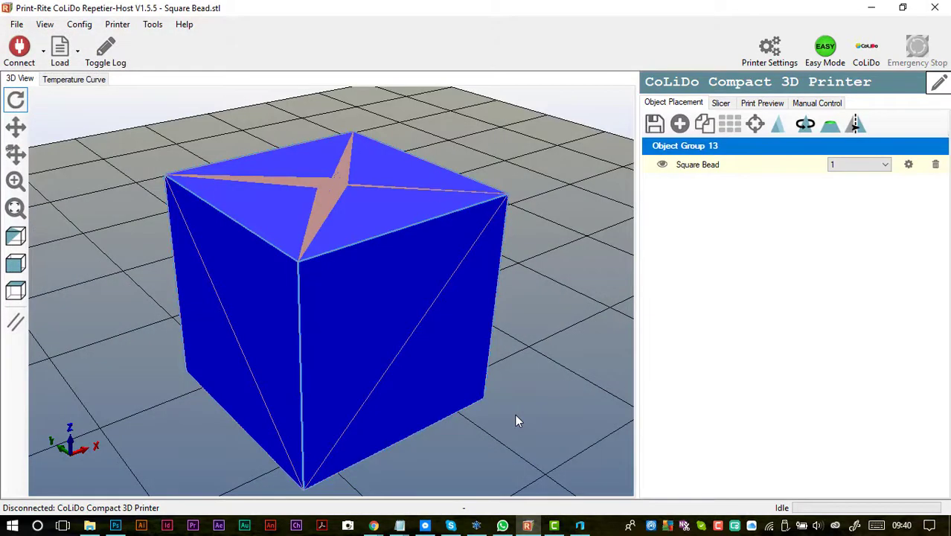
{"action": "left_click", "coordinate": [704, 127]}
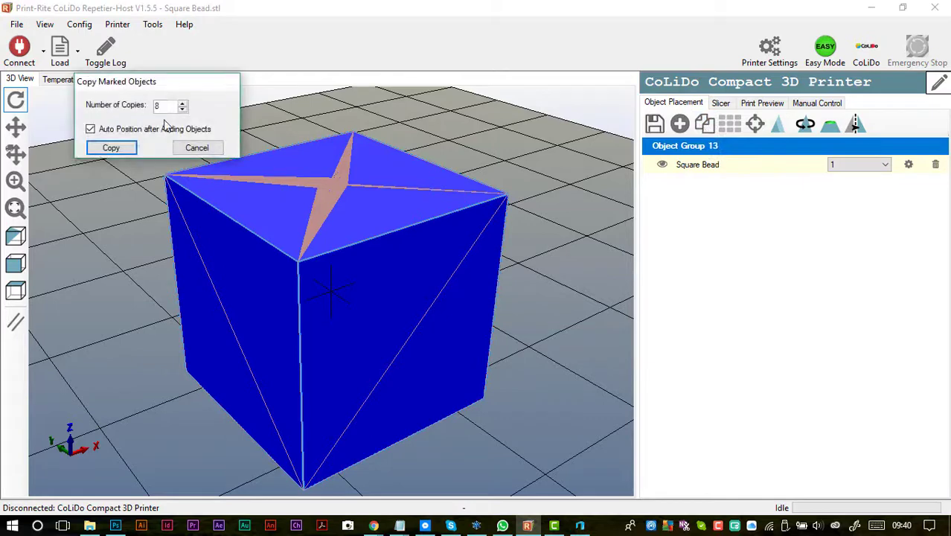
{"action": "left_click", "coordinate": [124, 149]}
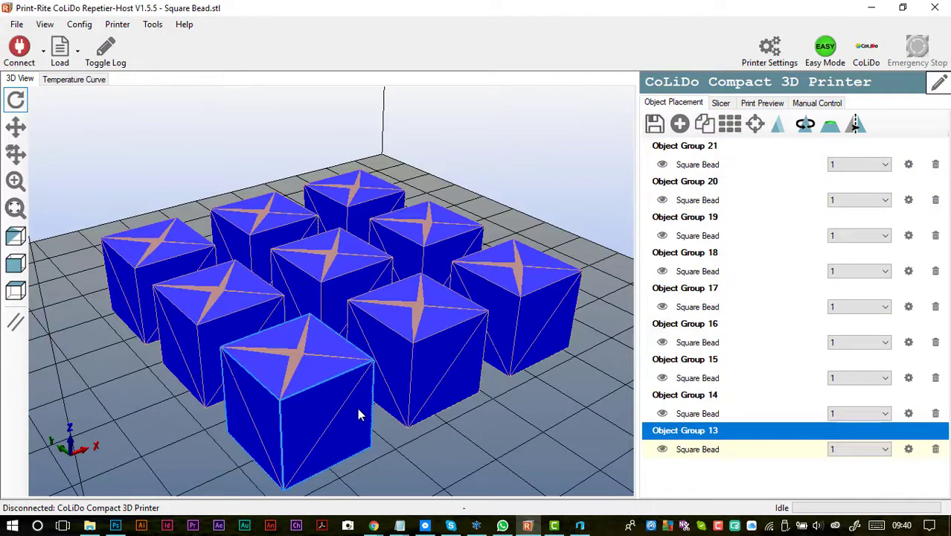
Slice the nine beads with Slic3r: 99 layers, about 1h 50m 30s, 5231 mm filament
{"action": "left_click", "coordinate": [720, 103]}
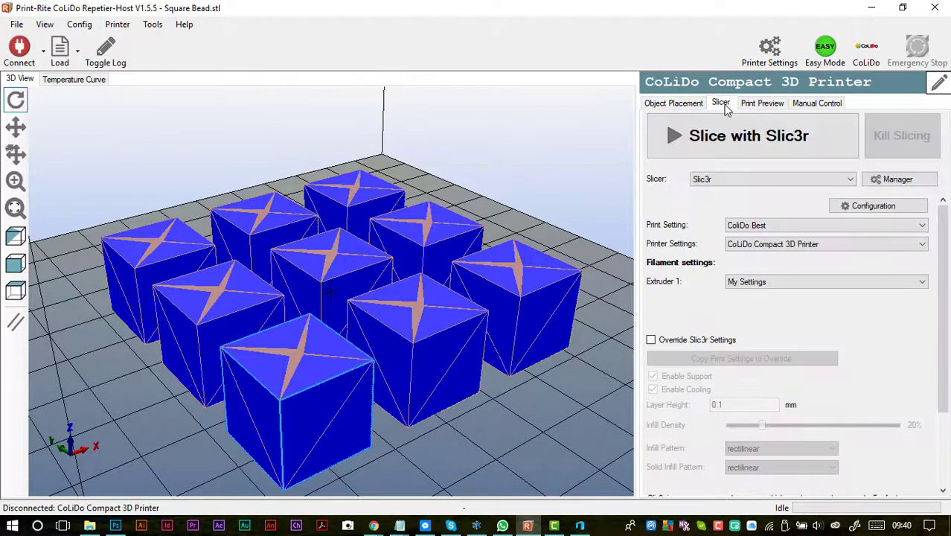
{"action": "left_click", "coordinate": [729, 154]}
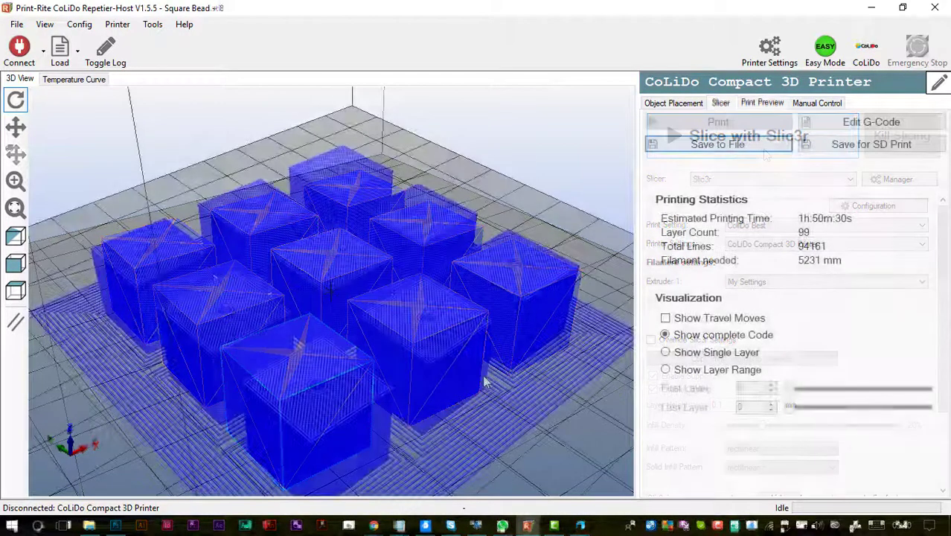